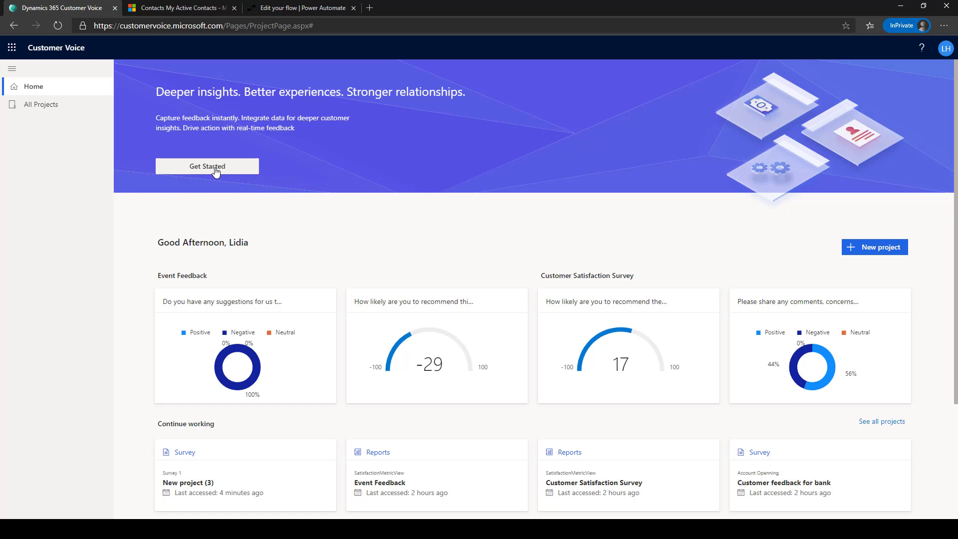
- Start a new project from the Blank template and store it in the CRM environment
left_click(216, 171)
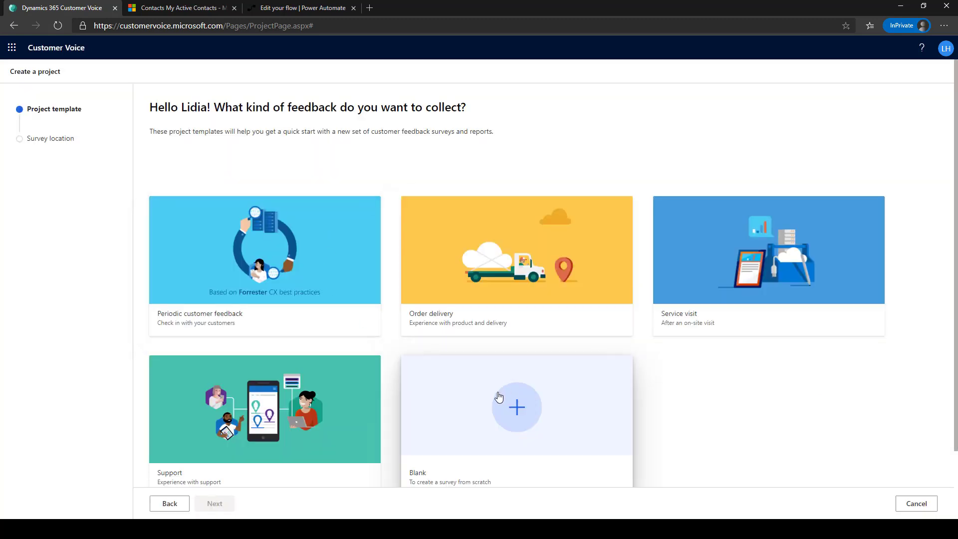
left_click(503, 422)
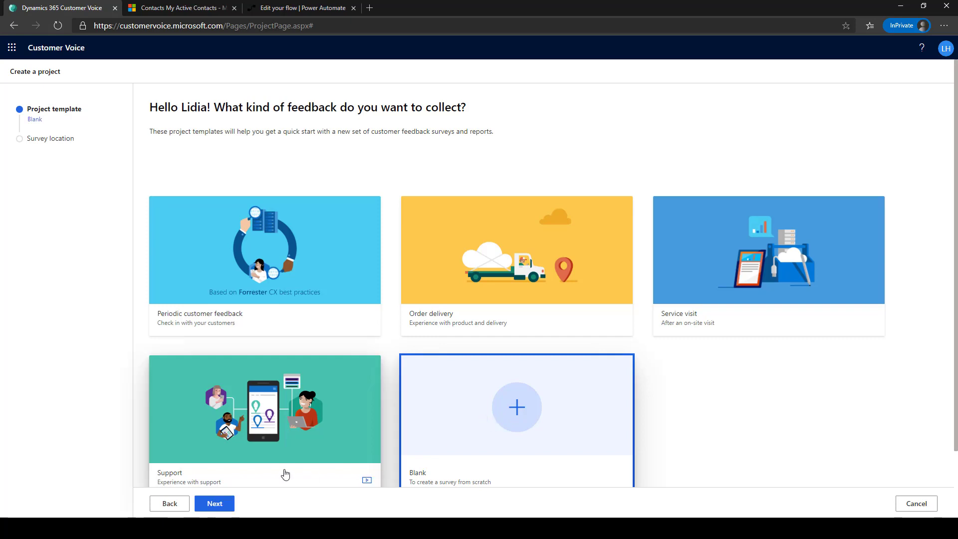
left_click(210, 504)
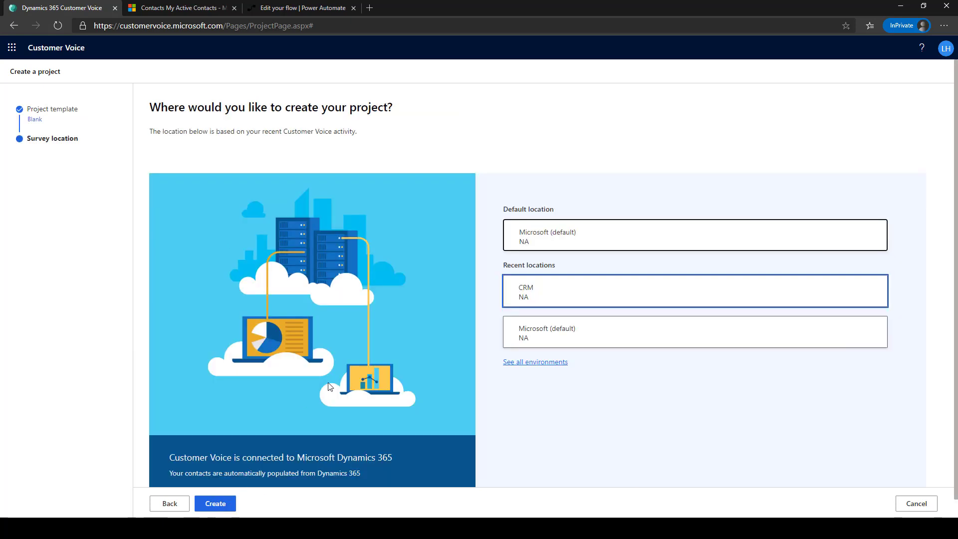
left_click(560, 301)
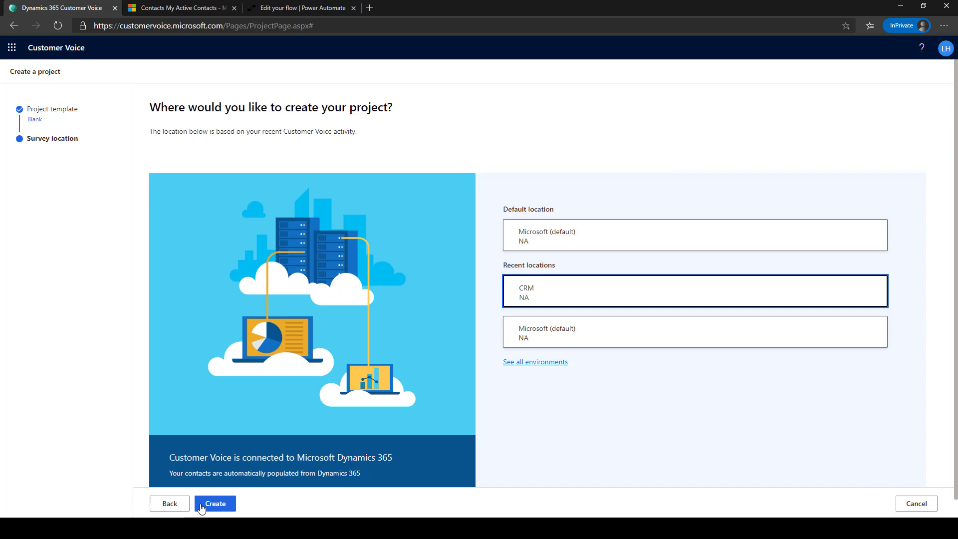
- Create the project, title the survey 'Account Openning' and add an NPS question
left_click(201, 508)
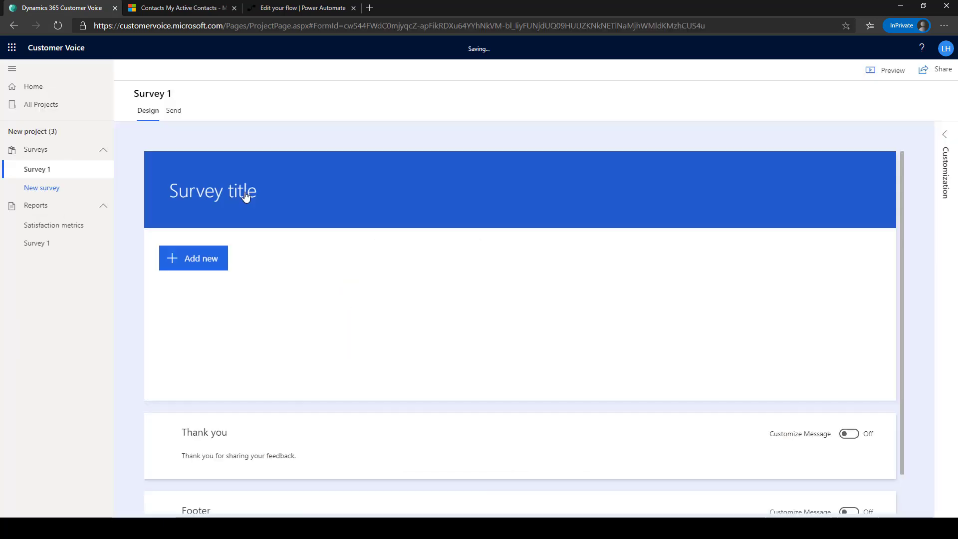
left_click(256, 196)
type("Account Openning Survey")
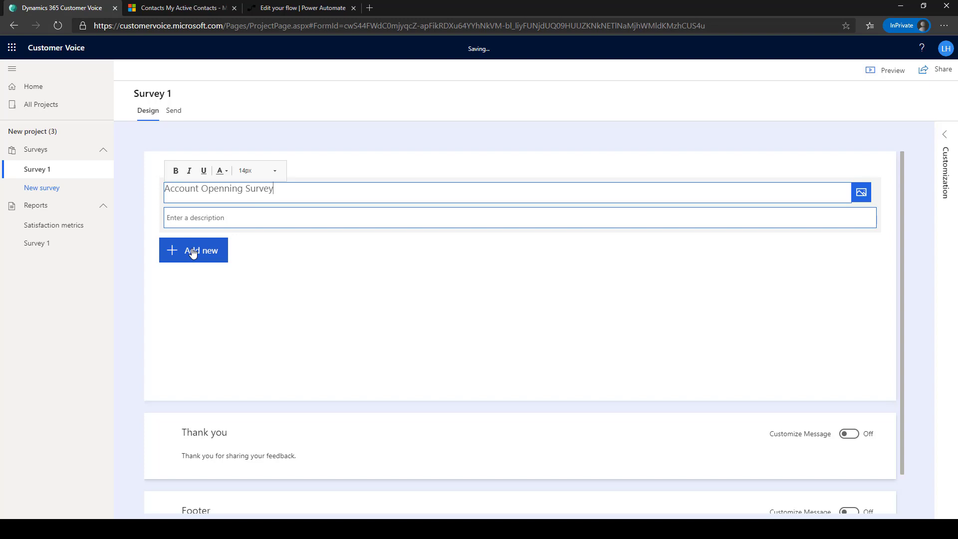
left_click(193, 250)
- Add a Likert question as question 2, starting its text with 'How'
left_click(452, 250)
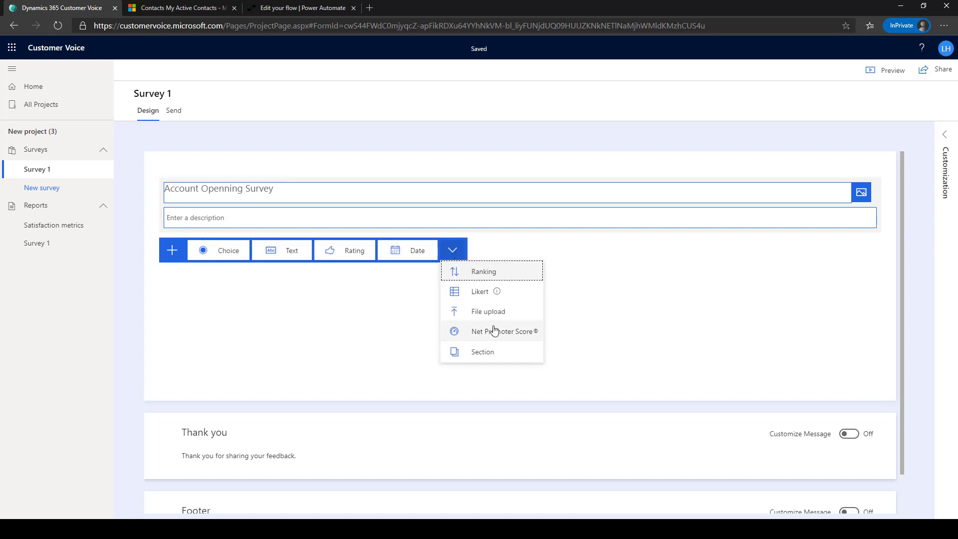
left_click(495, 330)
left_click(453, 406)
left_click(480, 440)
type("How would you rate the following:")
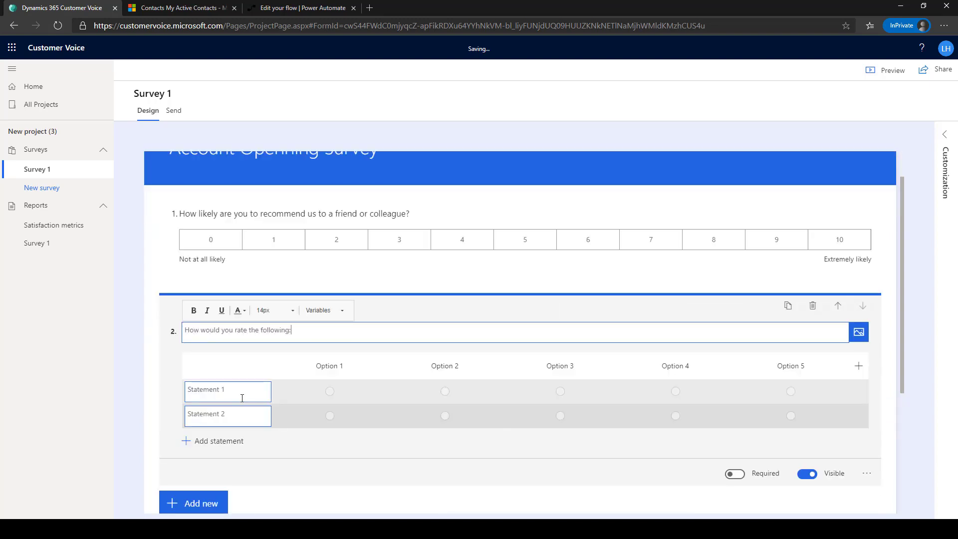
- Enter four Likert statements, including Ease of process and Keeping you up-to-date, with column headers 0–5
left_click(242, 397)
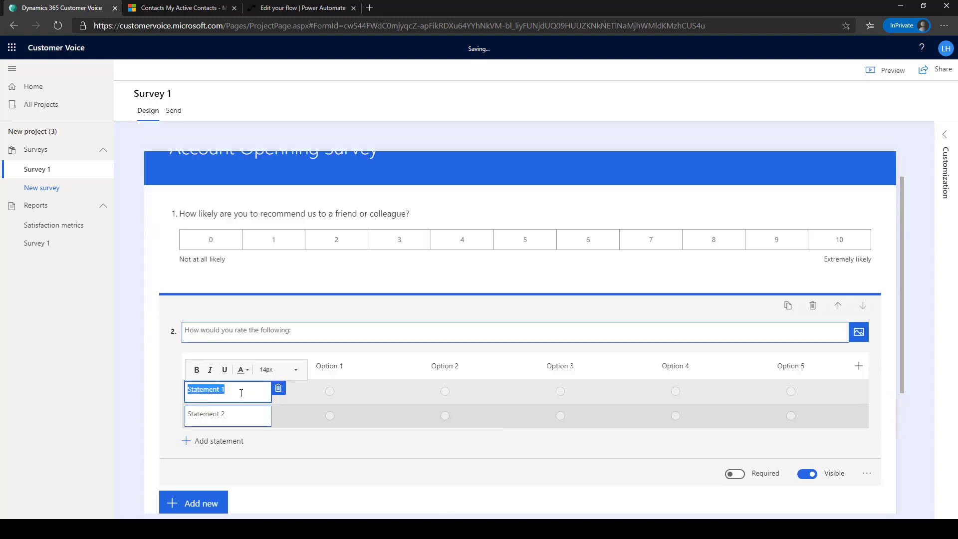
type("Ease of process")
left_click(252, 415)
type("Range of online services")
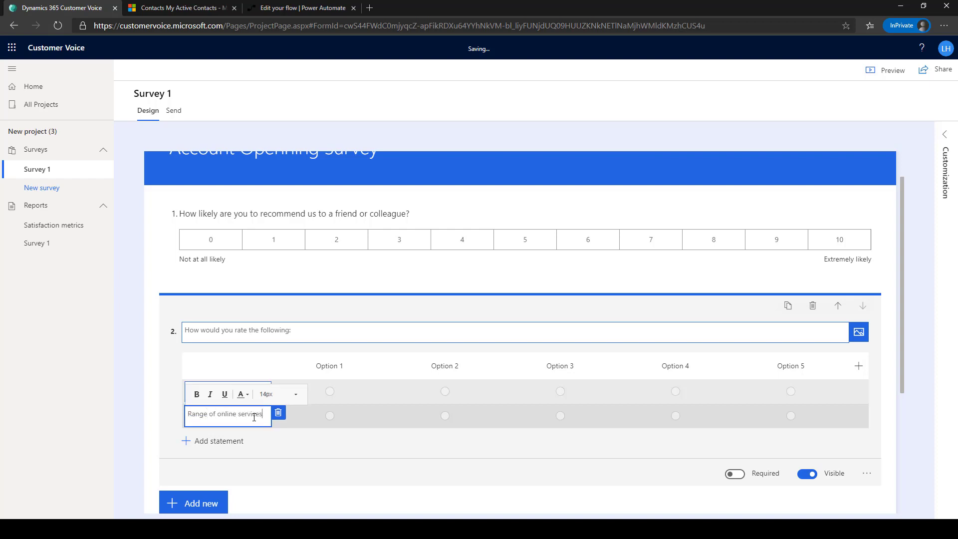
left_click(219, 441)
type("Availability of online tools and resources")
left_click(219, 441)
type("Keeping you up-to-date")
left_click(320, 317)
type("0")
key("Tab")
type("1\t2\t3\t4\t5")
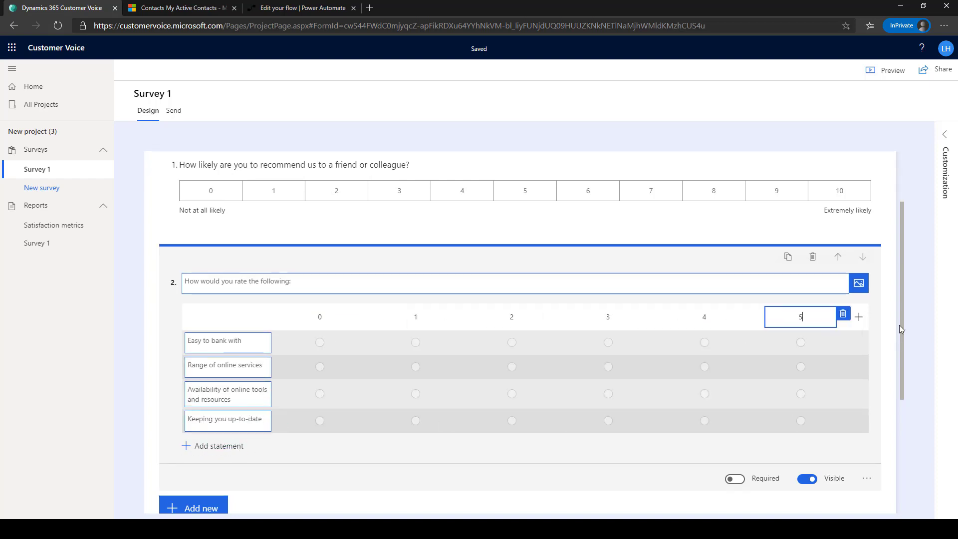
- Add NPS question 3: 'Based on the services received from BranchName branch, how likely…'
left_click(194, 508)
left_click(454, 398)
left_click(491, 474)
type("Based on the services received from BranchName")
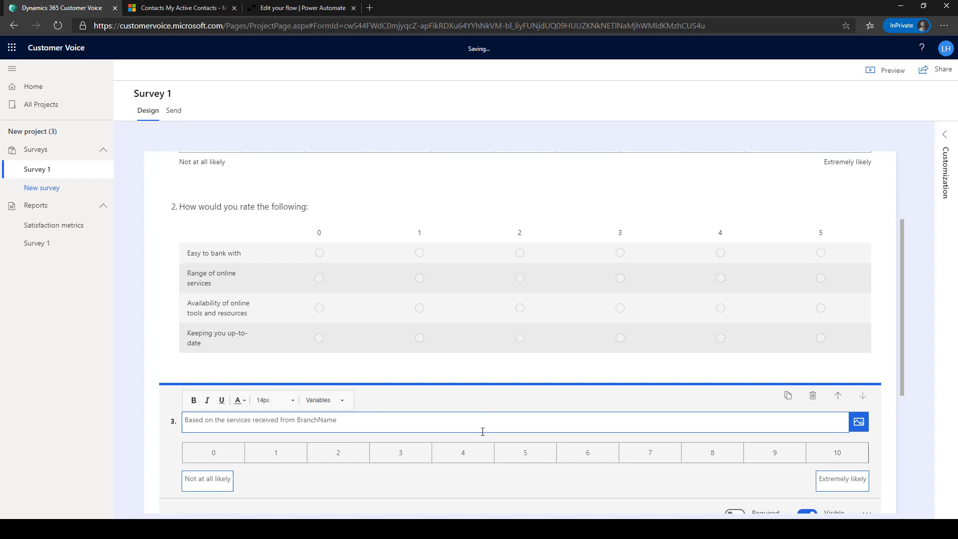
type(" branch, how likely are you to recommed BranchName branch to your family or friends?")
scroll(475, 419, "down", 2)
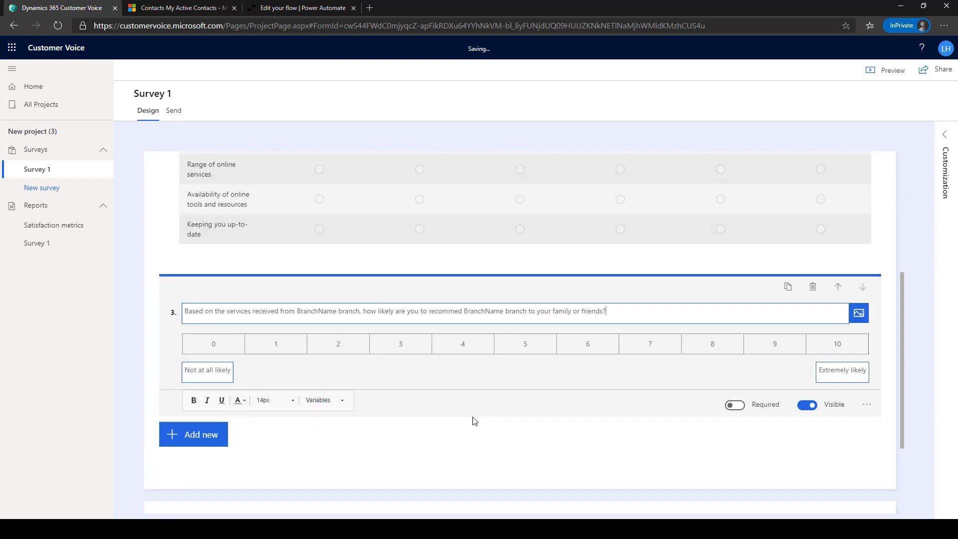
- Add text questions on choosing us over competitors and 'What could we have done better?', with long answers for question 4
left_click(190, 435)
left_click(298, 395)
type("Why did you choose our service over our competitor?")
left_click(190, 429)
left_click(284, 430)
type("What could we have done better?")
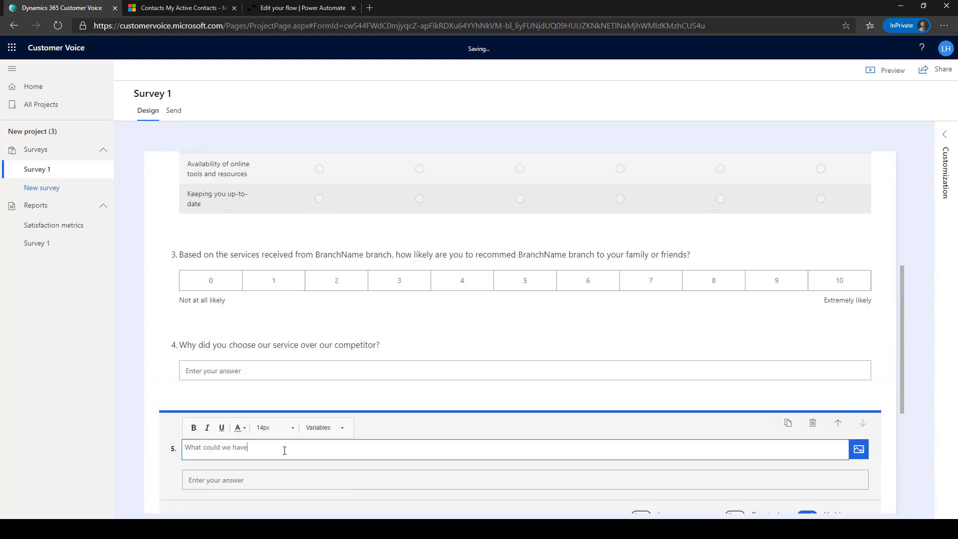
left_click(644, 369)
left_click(642, 370)
scroll(920, 189, "up", 10)
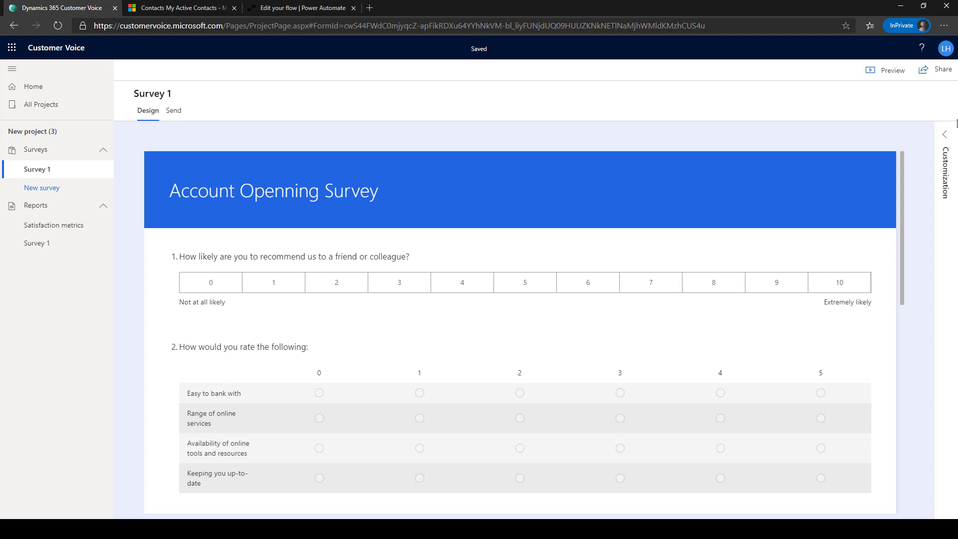
- Create and save a survey variable named BranchName
left_click(945, 135)
left_click(852, 206)
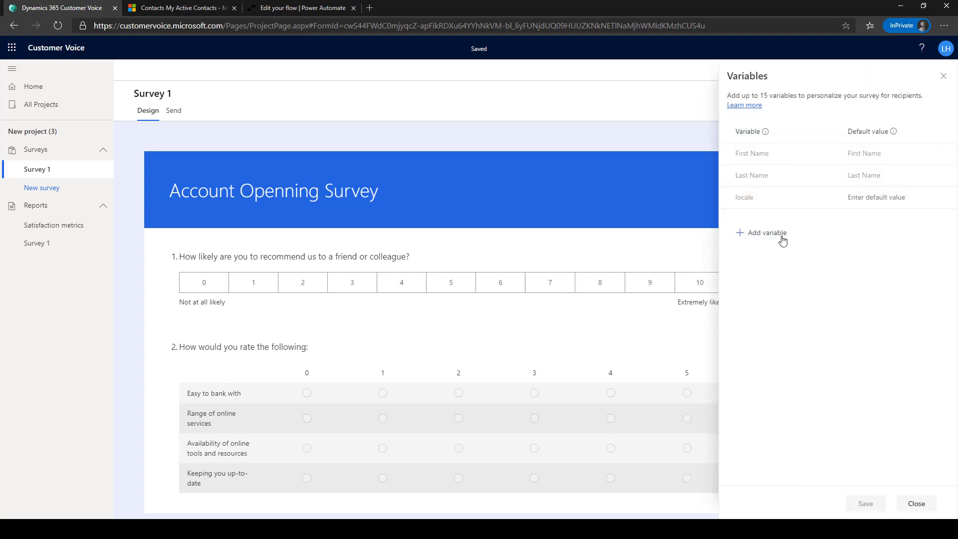
left_click(782, 234)
type("BranchName")
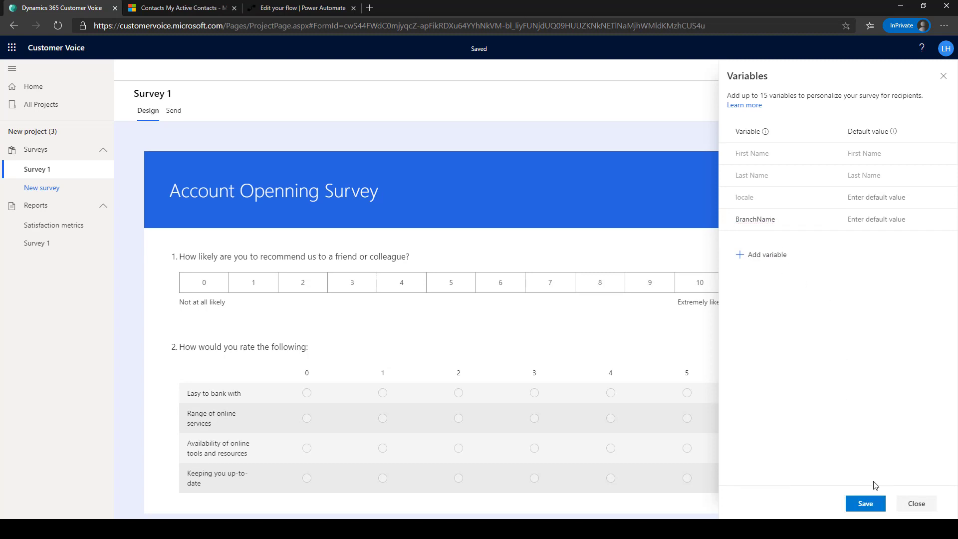
left_click(875, 504)
left_click(944, 76)
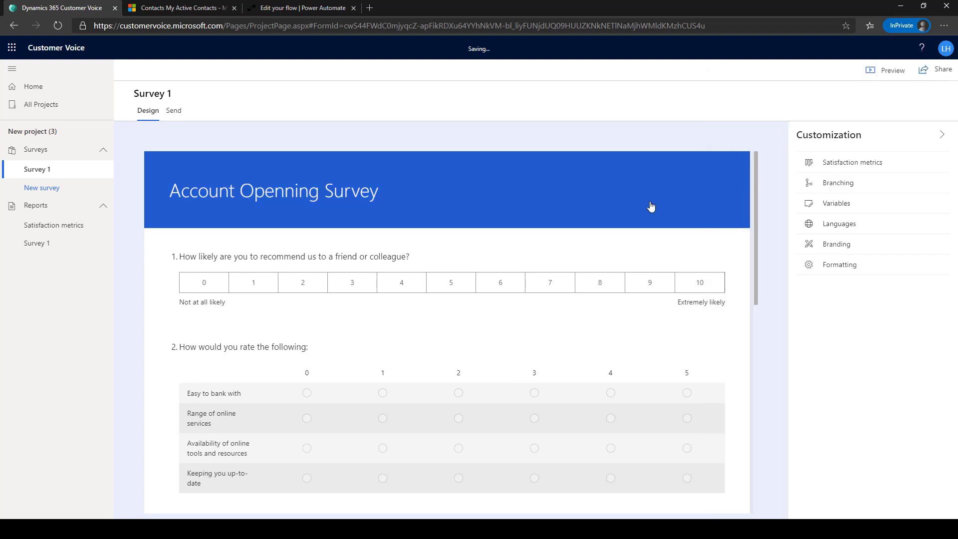
- Replace both BranchName words in question 3 with the BranchName variable
scroll(649, 210, "down", 3)
left_click(343, 374)
triple_click(341, 398)
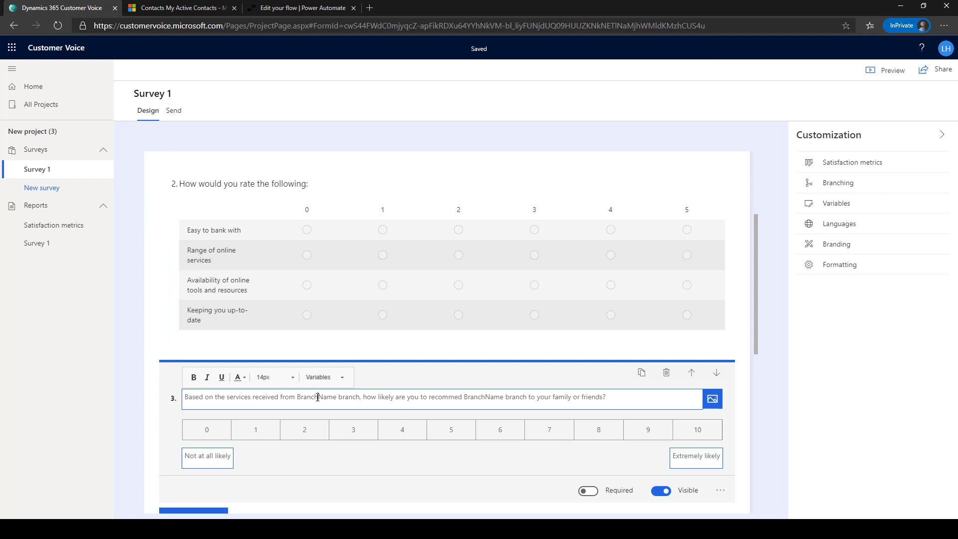
double_click(317, 398)
left_click(332, 378)
left_click(336, 416)
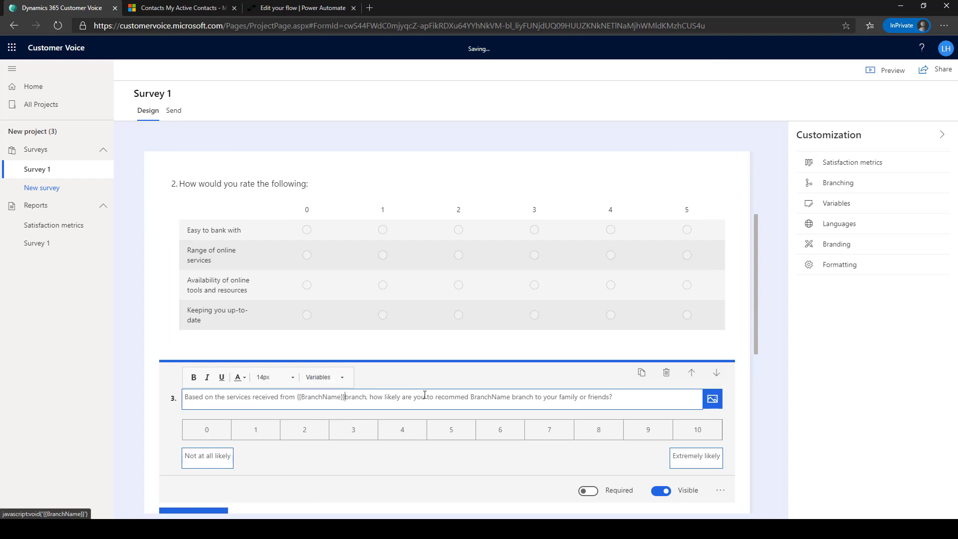
double_click(492, 397)
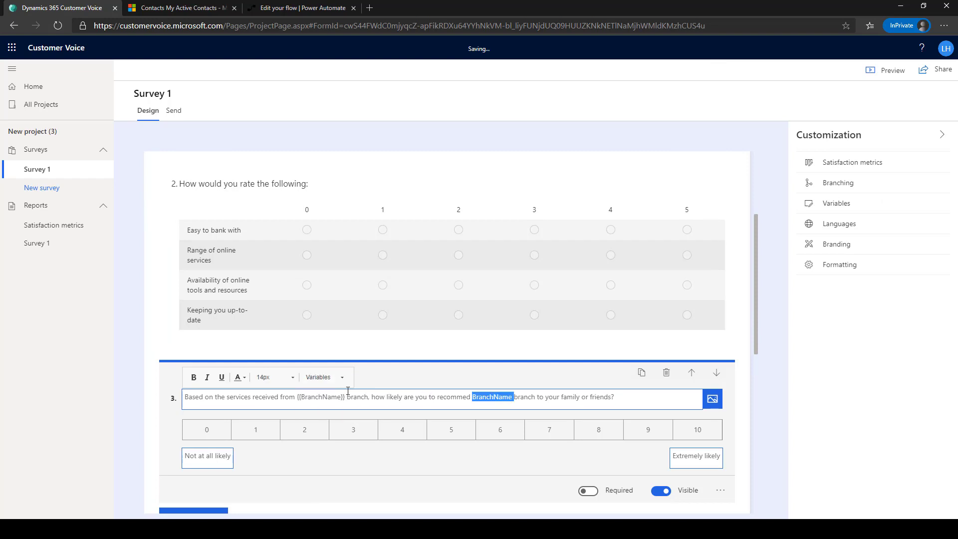
left_click(343, 378)
scroll(339, 407, "down", 1)
left_click(336, 419)
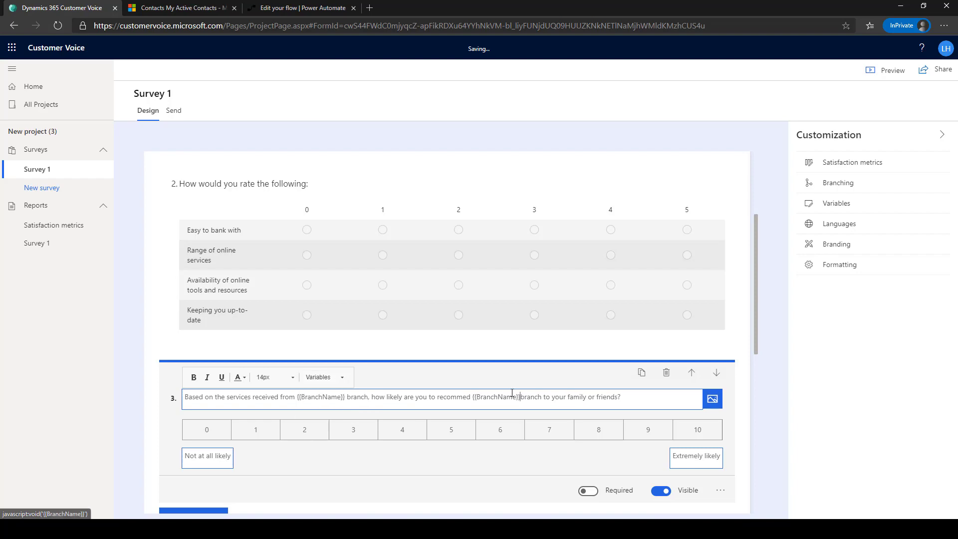
left_click(771, 323)
- Retitle the survey 'Home Loan Survey' and add an NPS question
scroll(218, 218, "up", 2)
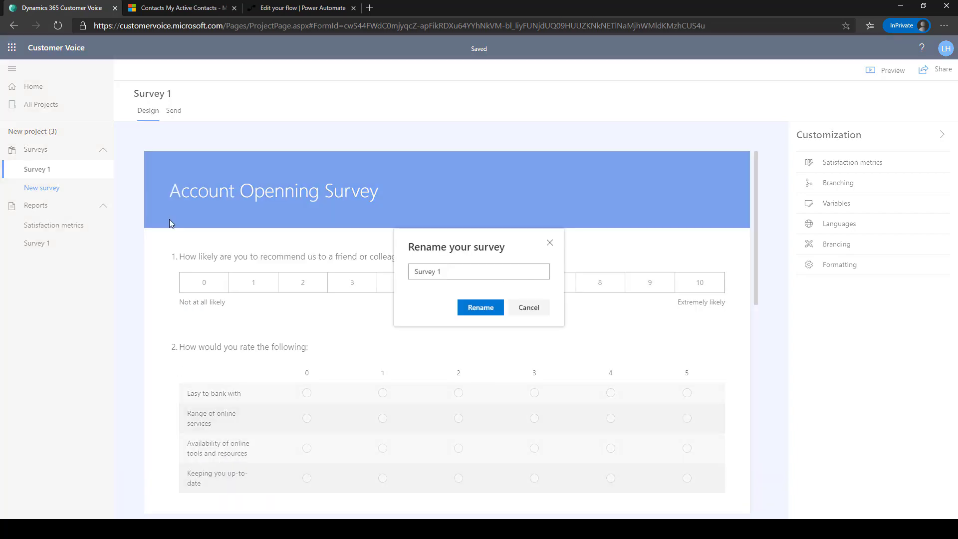
left_click(39, 188)
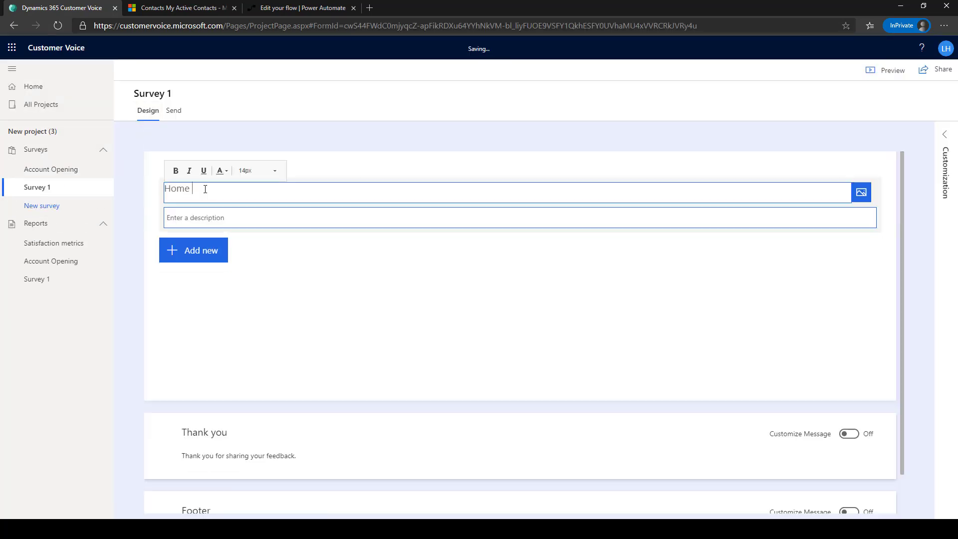
type("Loan Survey")
left_click(454, 248)
left_click(519, 332)
left_click(454, 403)
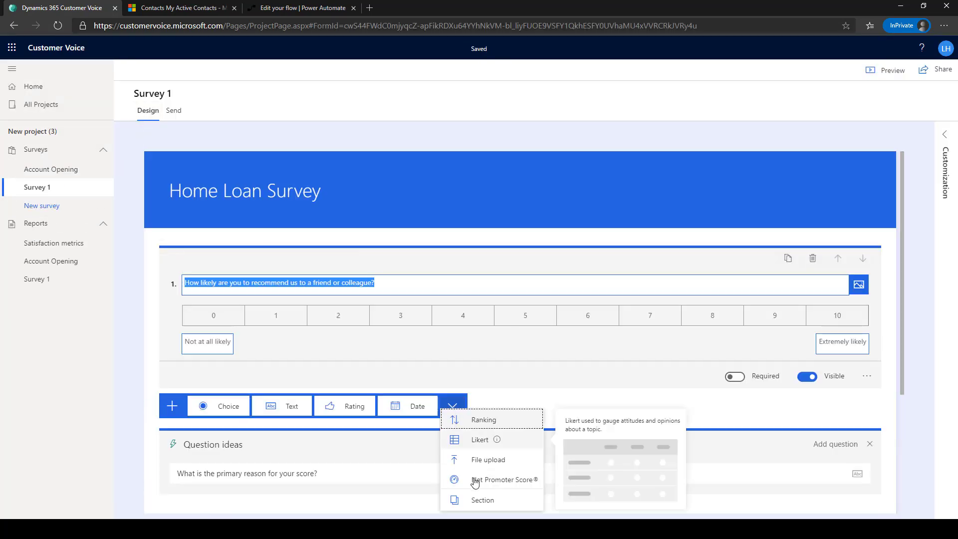
left_click(484, 437)
- Add a 'How would you rate the following areas?' grid with Rates and fees, online tools, keeping up-to-date, and column label 0
type("How would you rate the following areas?")
left_click(227, 390)
type("Rates and fees")
key("Tab")
type("Availability of online tools and resources")
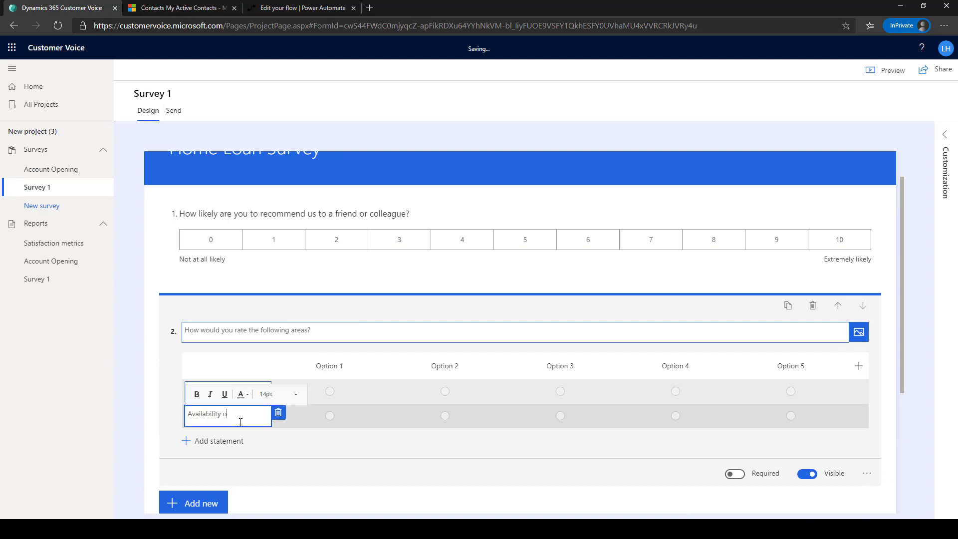
key("Return")
type("Keeping you up-to-date")
left_click(329, 341)
type("0")
key("Tab")
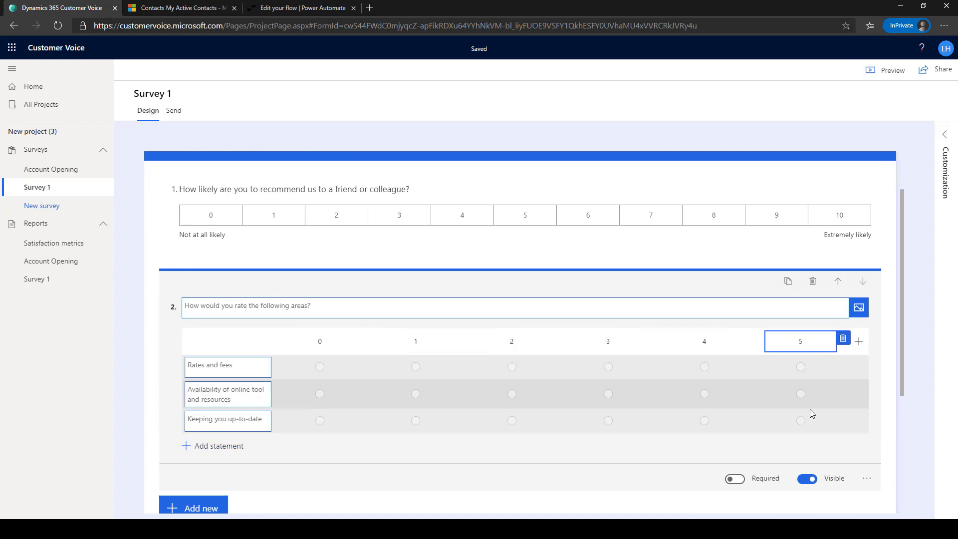
- Add NPS question 3 about recommending the {{BranchName}} branch for home loans
scroll(449, 349, "down", 3)
left_click(174, 356)
left_click(473, 356)
type("Based on the services received from")
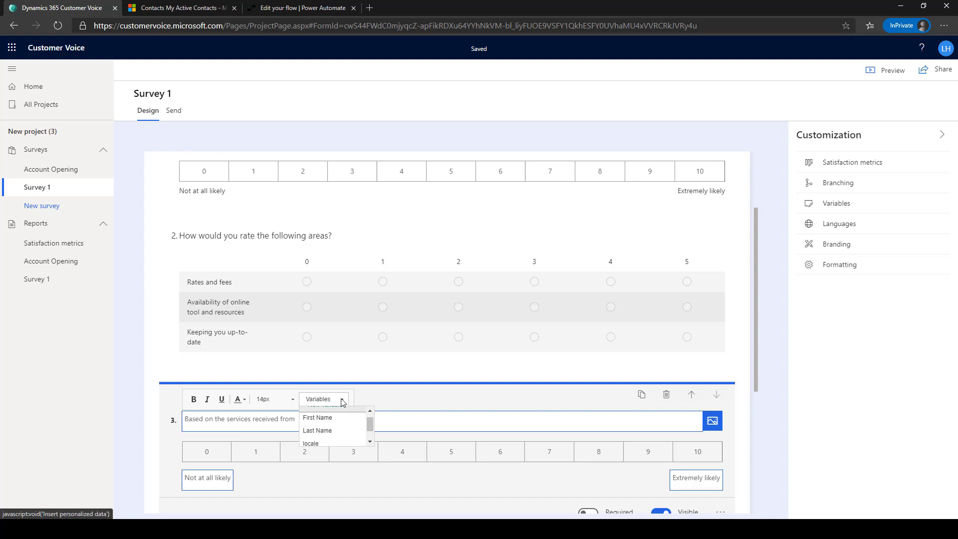
type(" {{BranchName}} branch, in relation to your home loan, how likely are you to recommend")
left_click(324, 399)
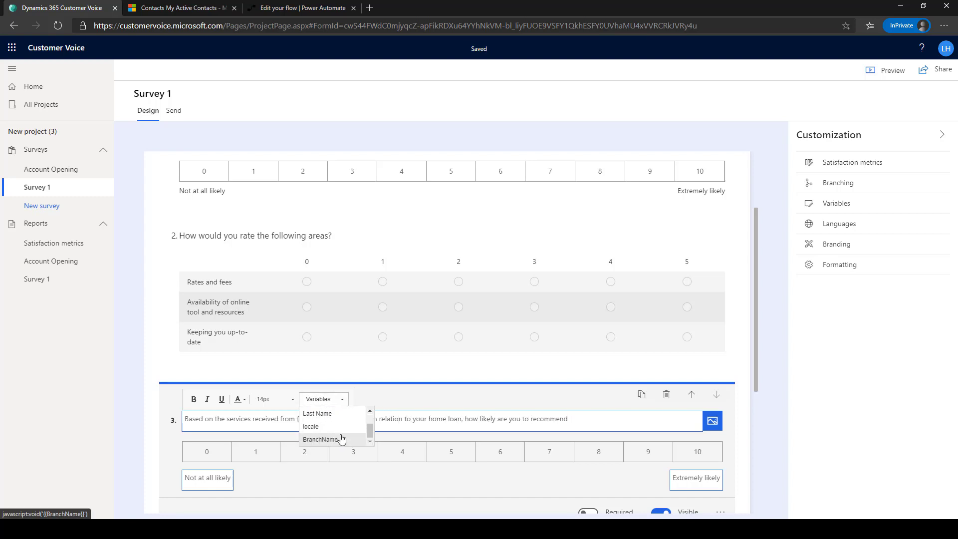
left_click(342, 439)
type("brnach to your family and friends?")
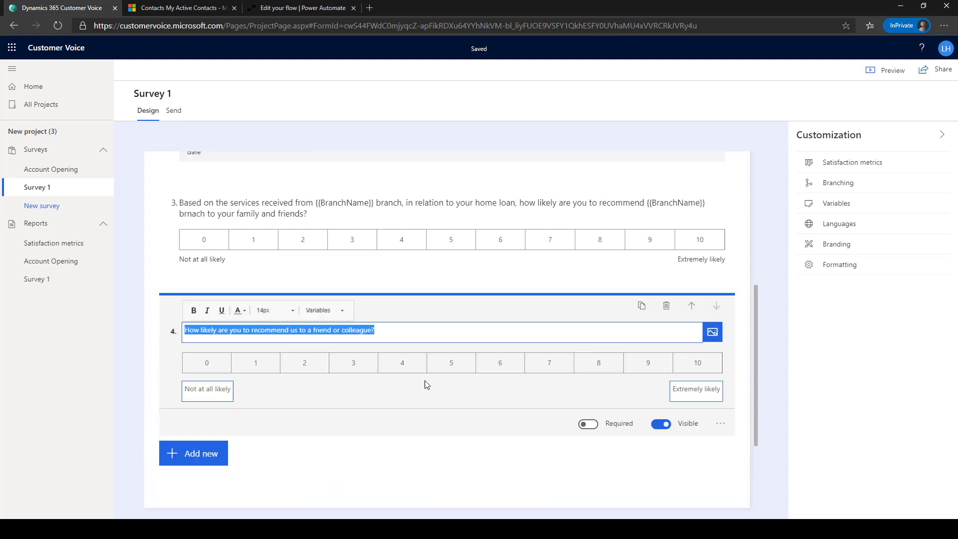
- Add overall home loan satisfaction, competitor choice and 'What could we have done better?' questions, then view satisfaction metrics
type("How satisfied were you with our overall home loan experience?")
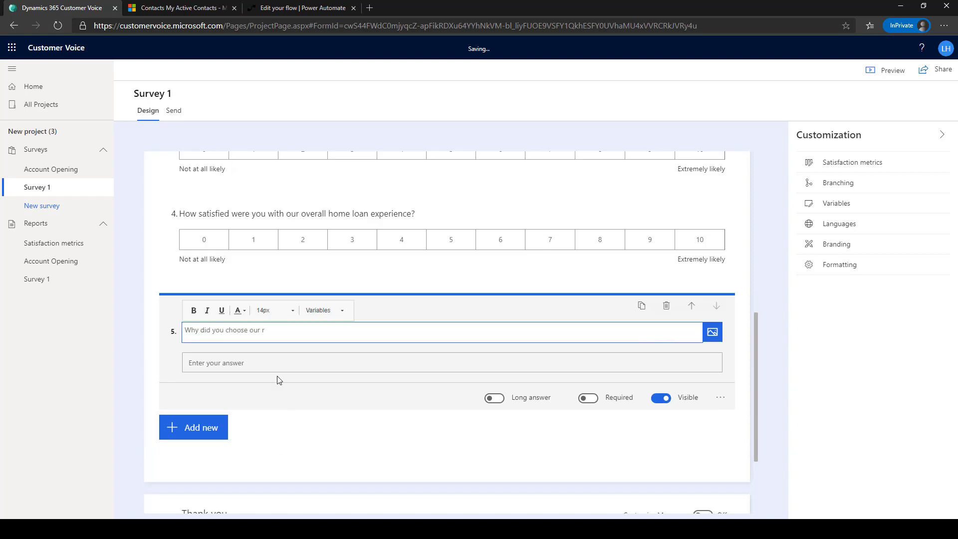
type("ervices over our competitor")
left_click(193, 428)
left_click(275, 368)
type("What could we have done better?")
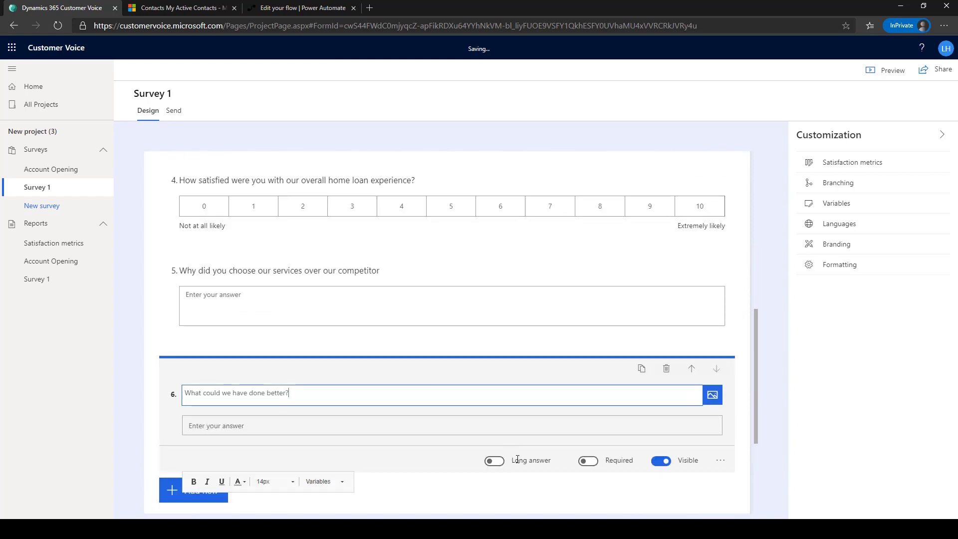
left_click(763, 346)
left_click(854, 164)
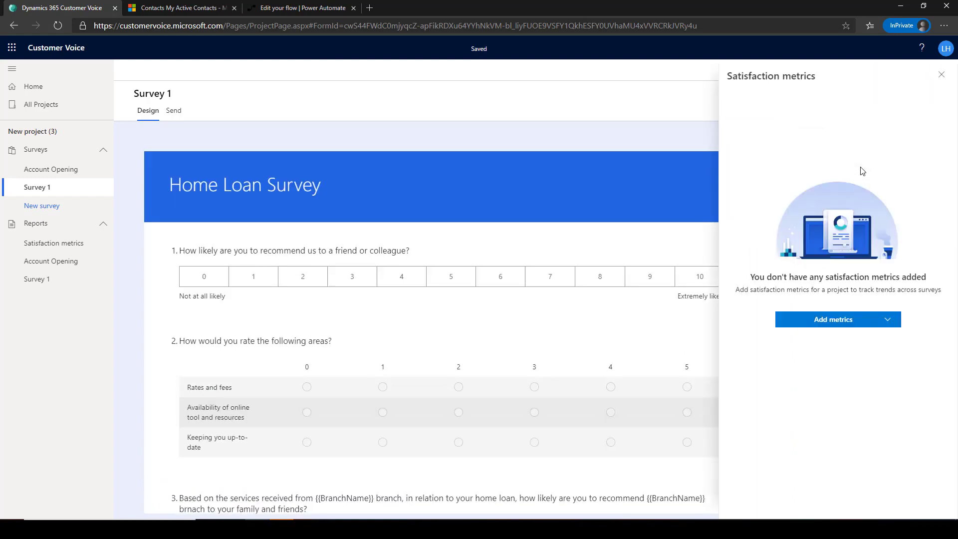
- Add an NPS metric named Overall NPS linked to question 1
left_click(848, 320)
left_click(849, 338)
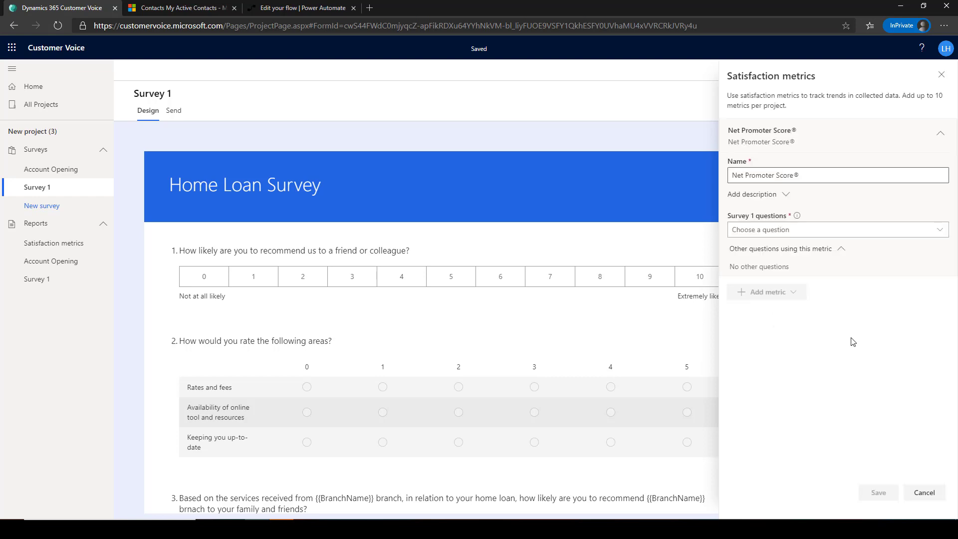
left_click(827, 180)
key("ctrl+a")
type("Overall NP")
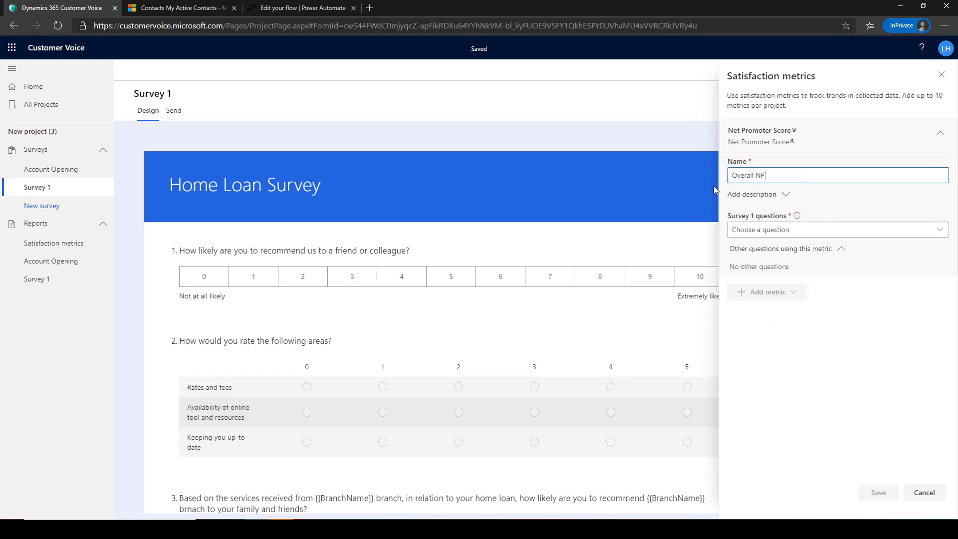
type("S")
left_click(764, 230)
left_click(765, 264)
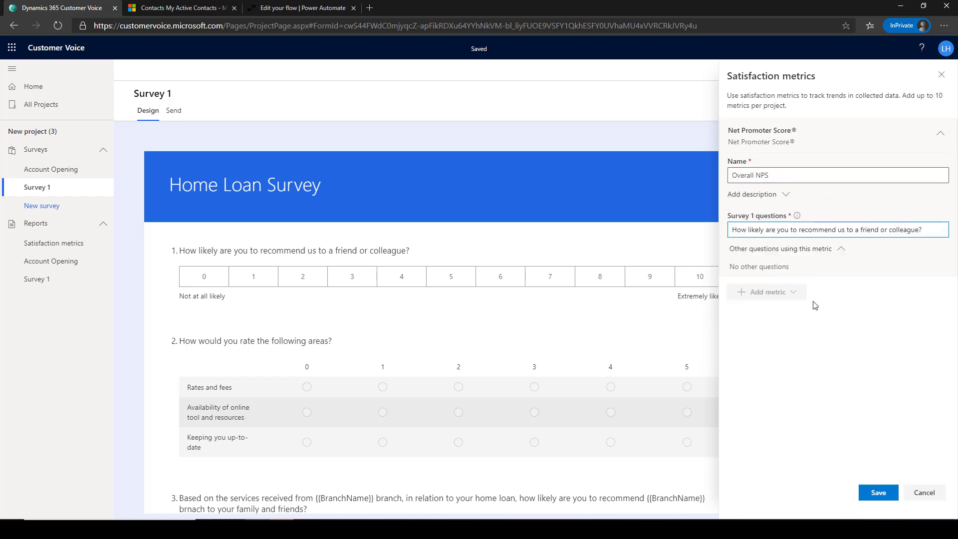
left_click(882, 496)
- Add a Home Loan Journey NPS metric linked to question 4
left_click(791, 170)
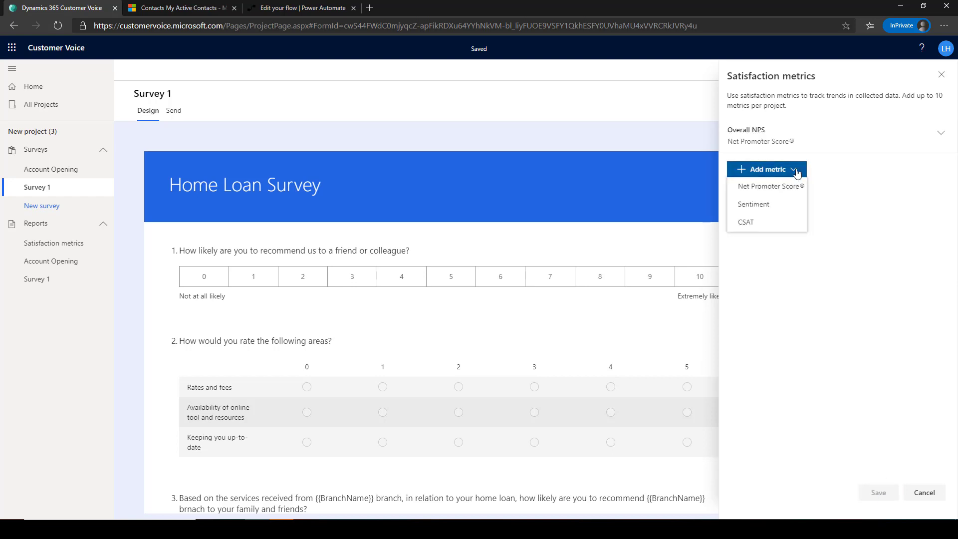
left_click(784, 193)
key("ctrl+a")
type("Home lo")
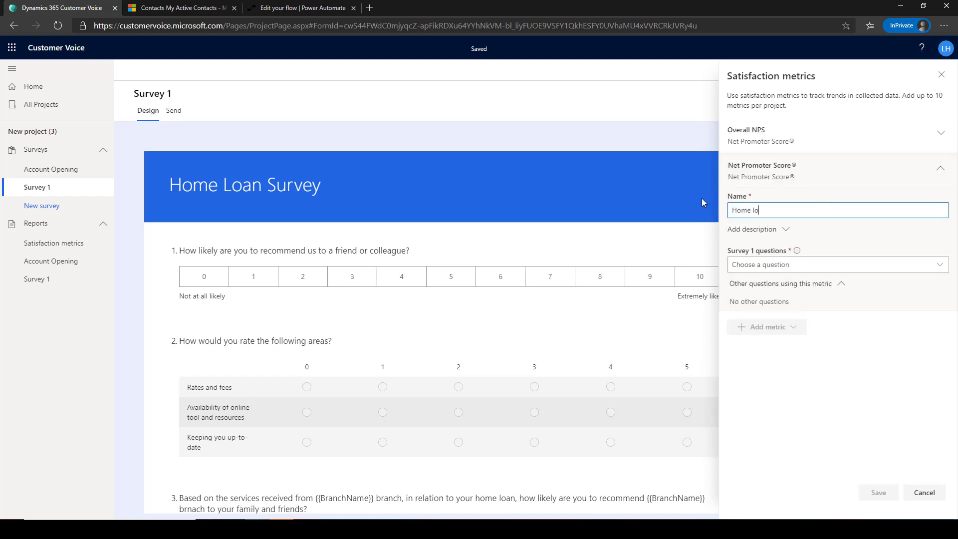
key("BackSpace")
key("BackSpace")
type("Loan Journey NPS")
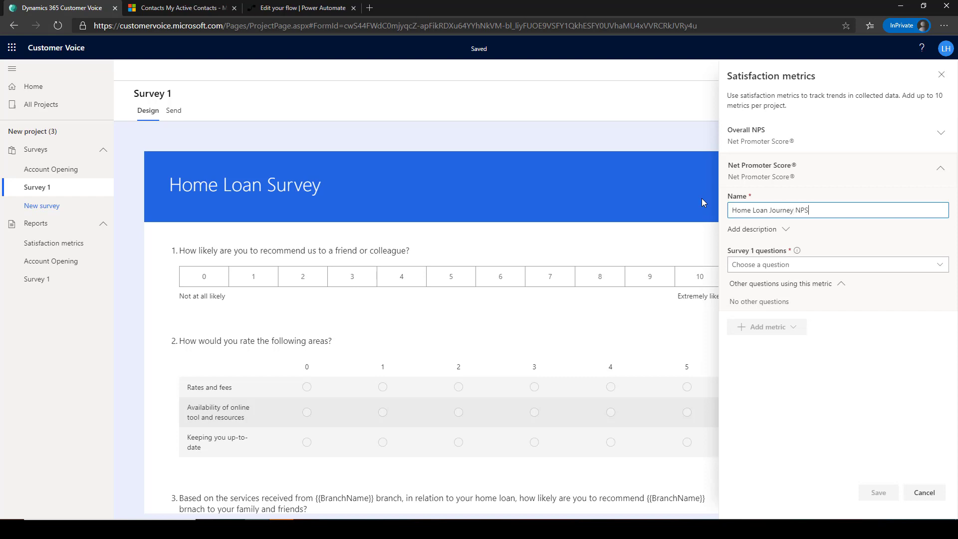
left_click(798, 265)
left_click(809, 349)
left_click(879, 493)
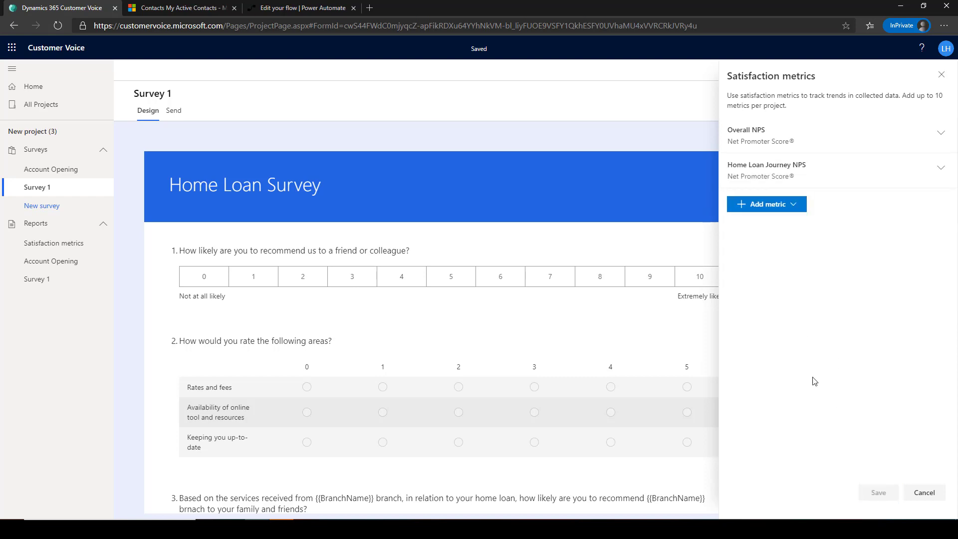
- Add a Branch Service NPS metric linked to BranchName question 3
left_click(793, 205)
left_click(778, 218)
left_click(823, 300)
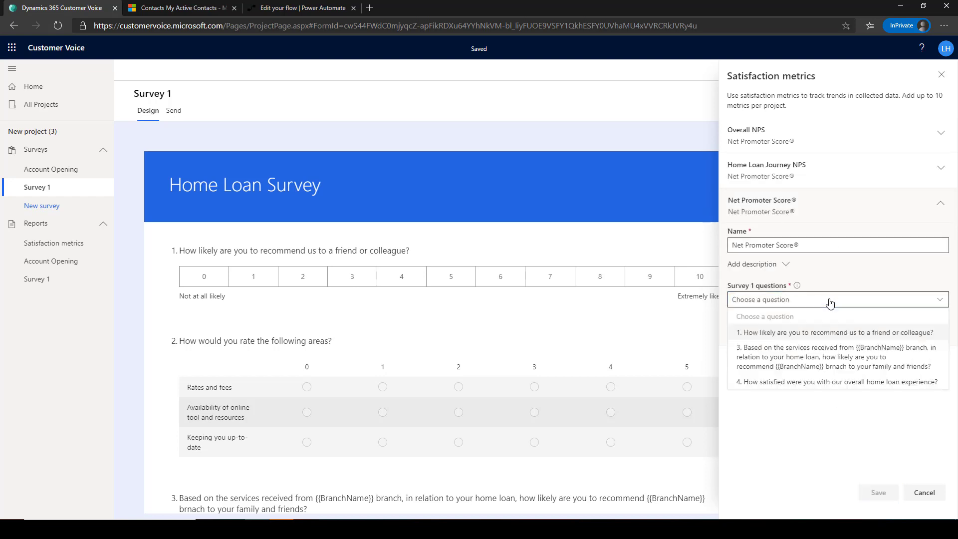
left_click(811, 246)
left_click_drag(804, 246, 726, 237)
type("Branc")
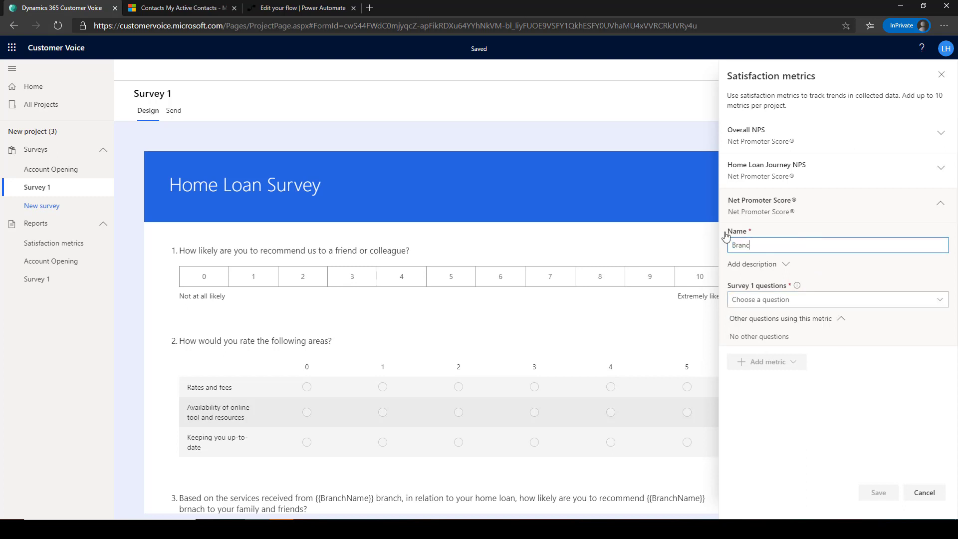
type("h Servic")
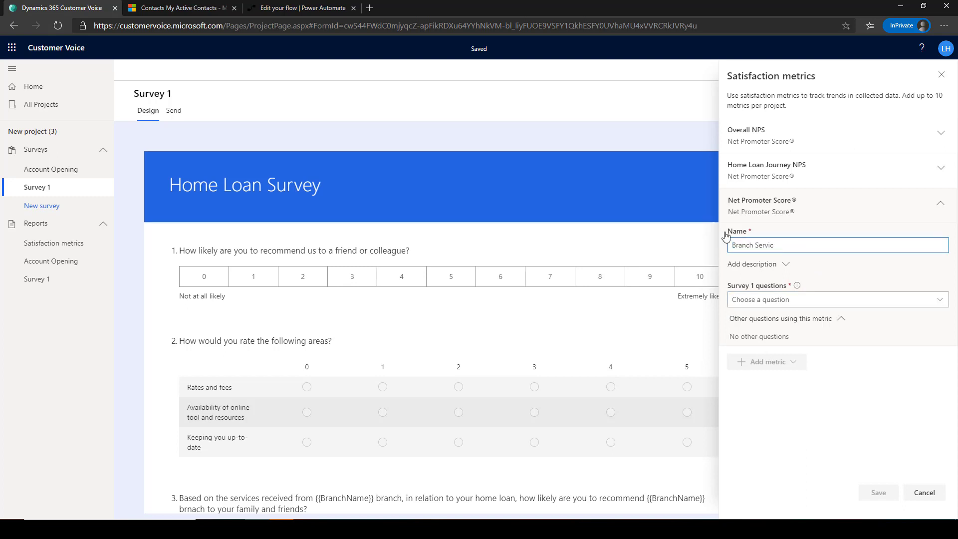
type("e NPS")
left_click(778, 300)
left_click(777, 363)
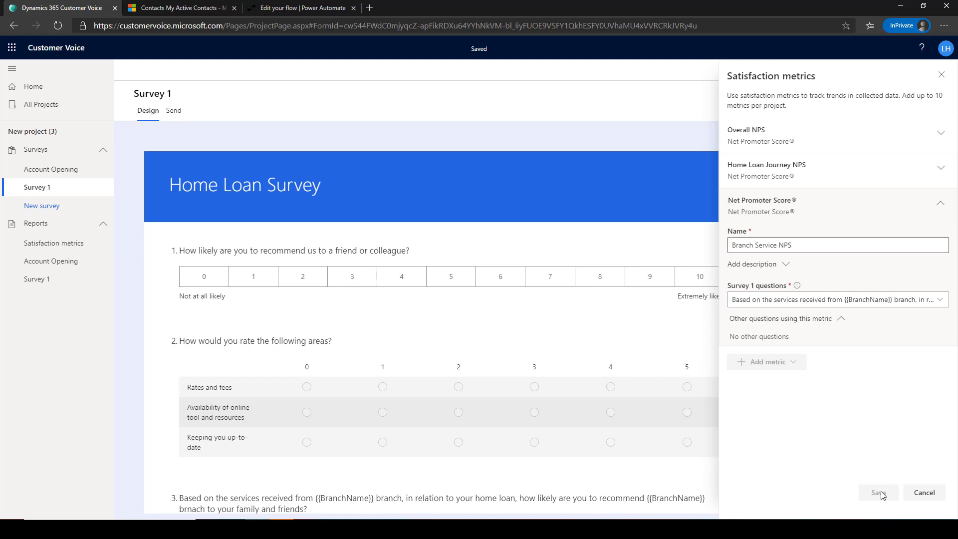
left_click(879, 493)
- Rename Survey 1 to Home Loan
left_click(103, 188)
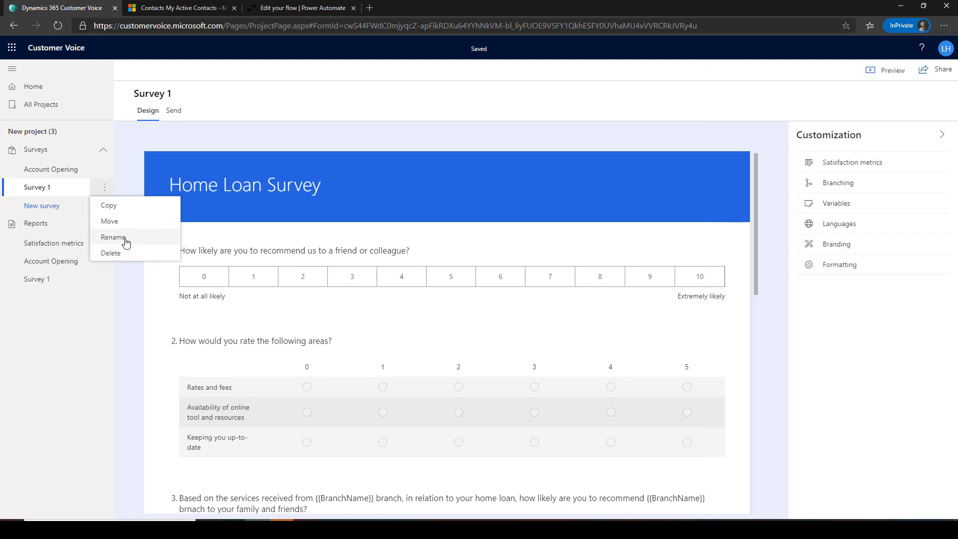
left_click(124, 240)
key("ctrl+a")
type("H")
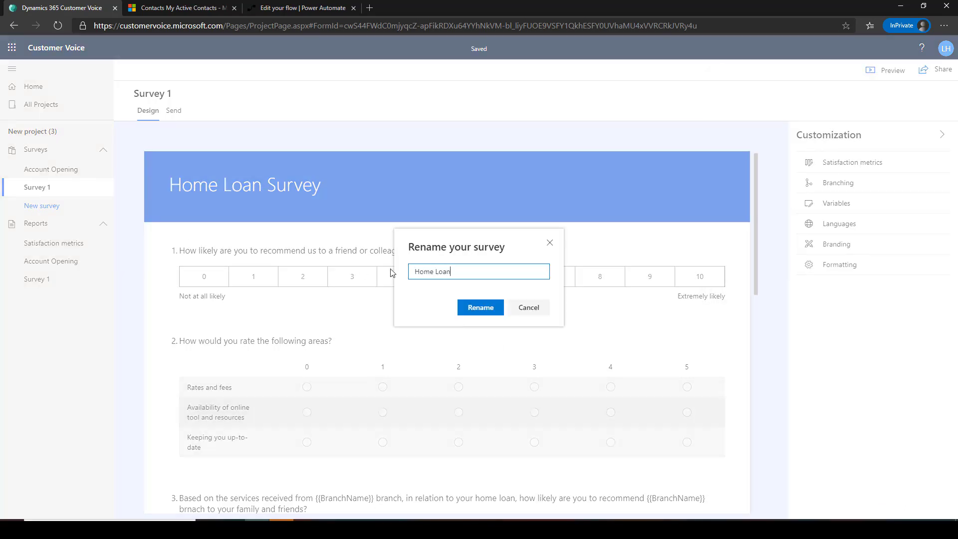
left_click(487, 308)
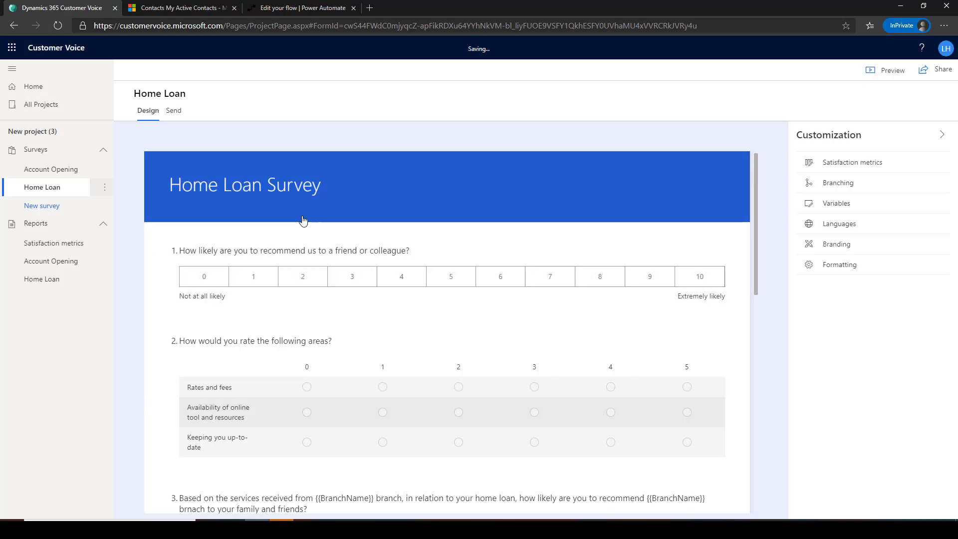
- In the Account Opening survey, link Overall NPS to the recommend question and save Branch Service NPS
left_click(51, 170)
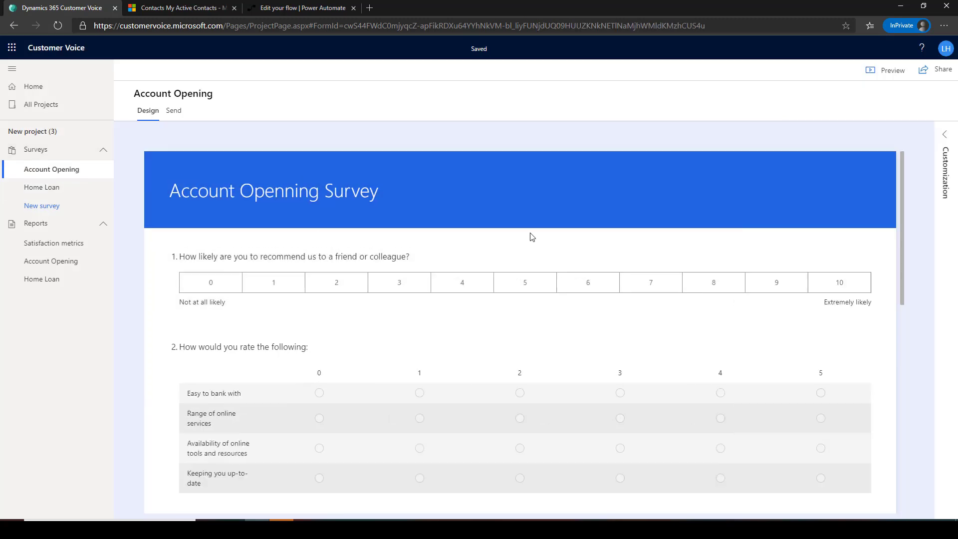
left_click(945, 134)
left_click(786, 161)
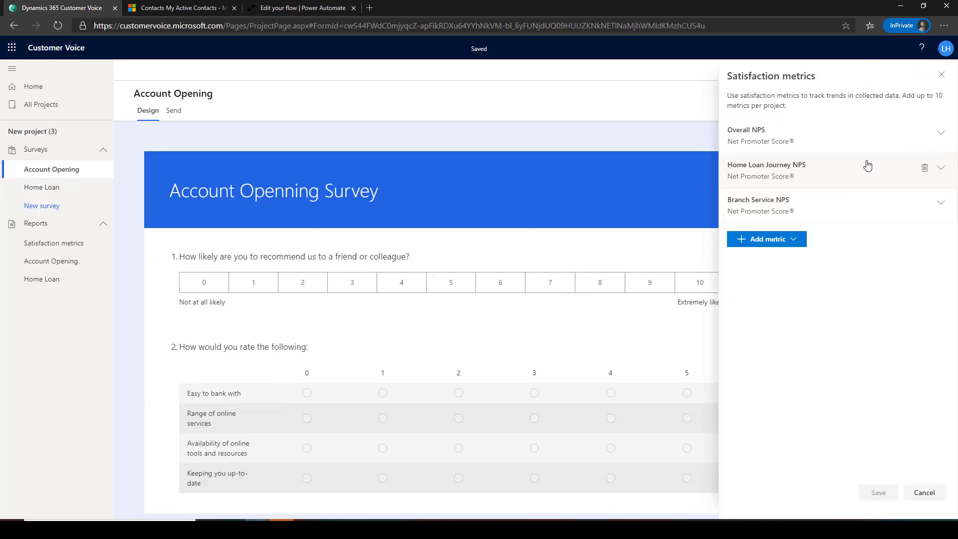
left_click(942, 135)
left_click(823, 229)
left_click(818, 262)
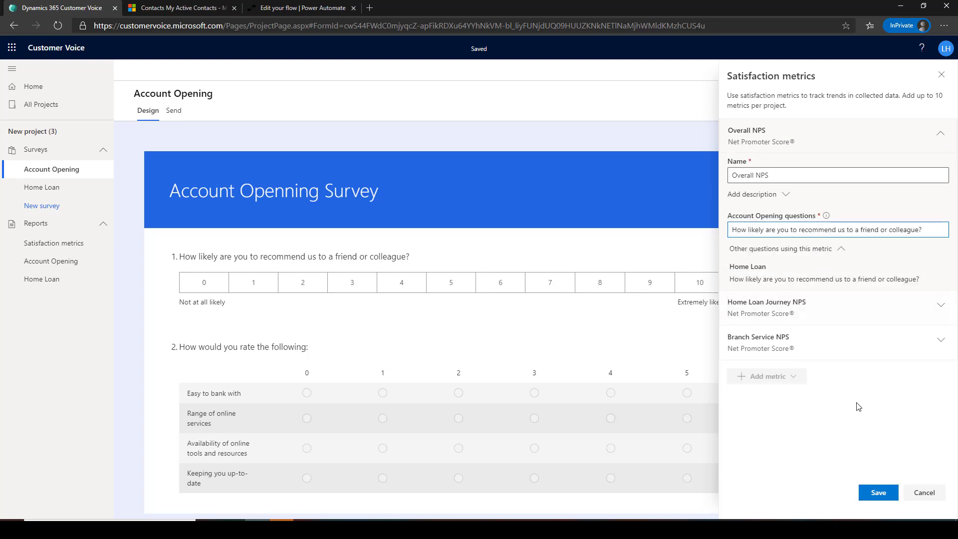
left_click(879, 493)
left_click(941, 203)
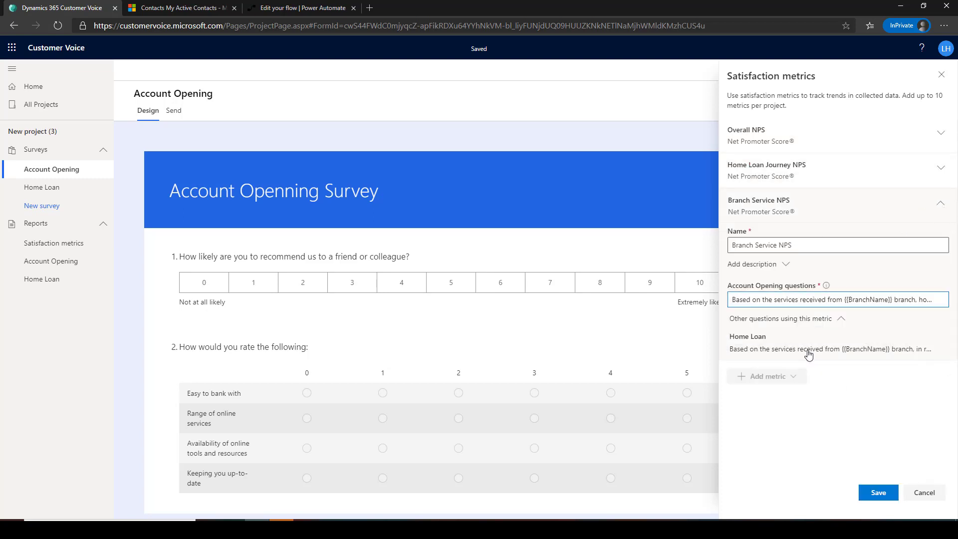
left_click(872, 493)
left_click(942, 75)
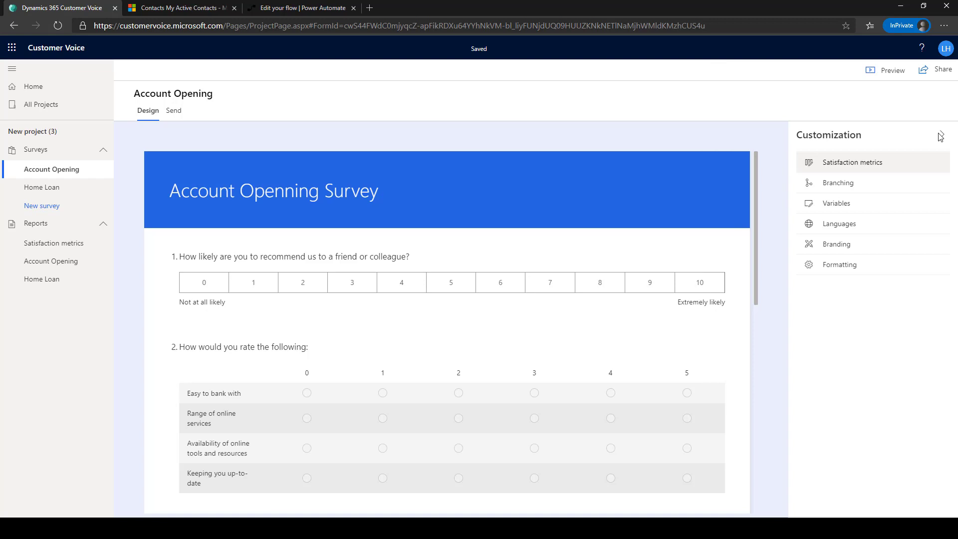
- Set the survey theme colour to teal 008575
left_click(794, 244)
left_click(944, 116)
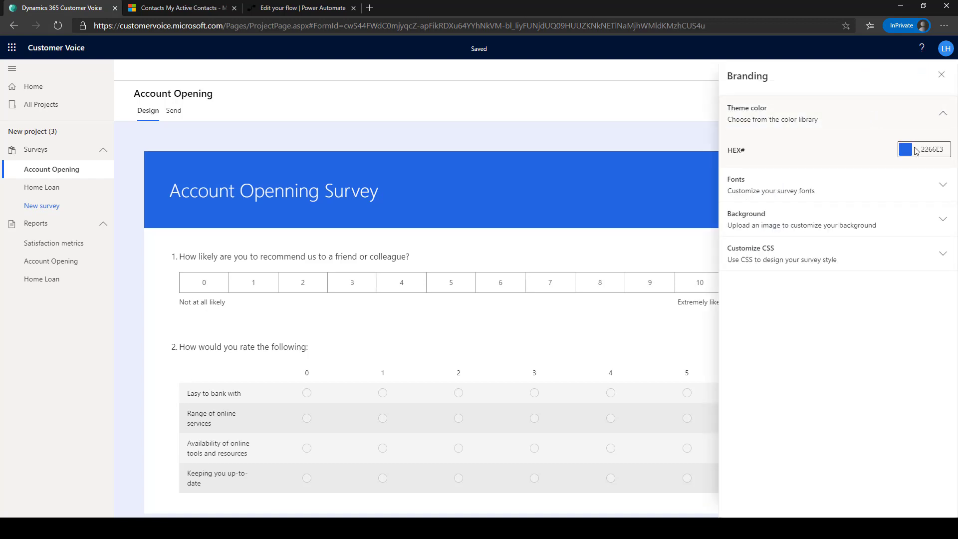
left_click(906, 149)
left_click(935, 173)
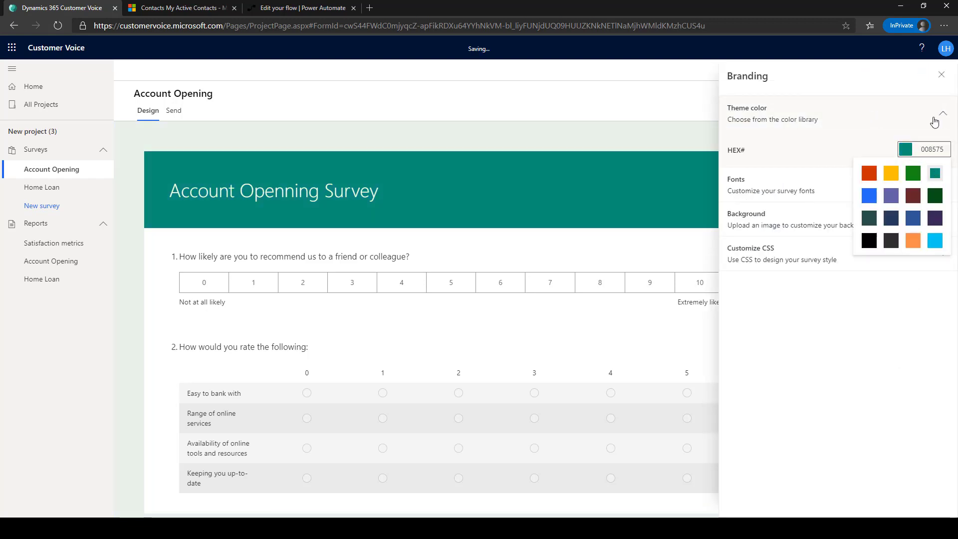
left_click(942, 76)
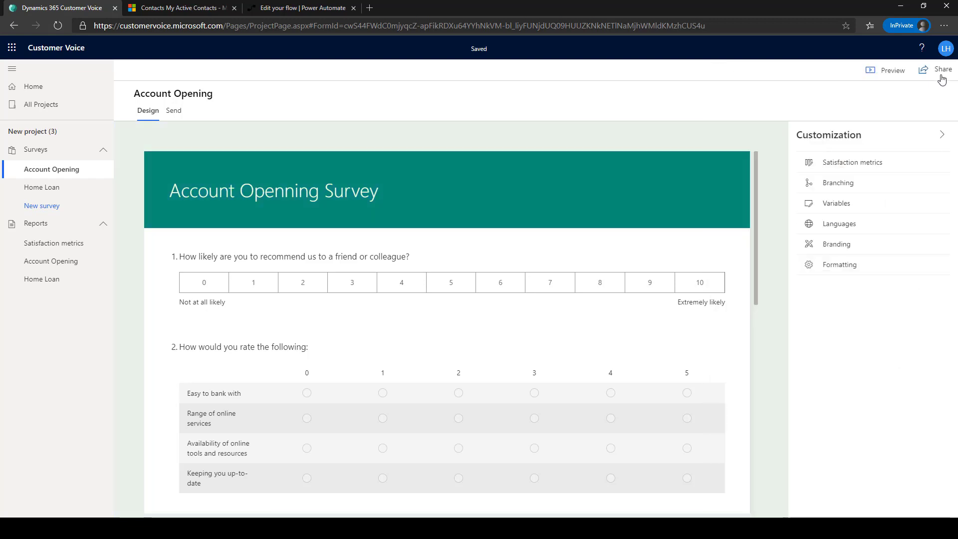
- Start a new, named invitation template from the survey's email sending option
left_click(174, 114)
left_click(344, 215)
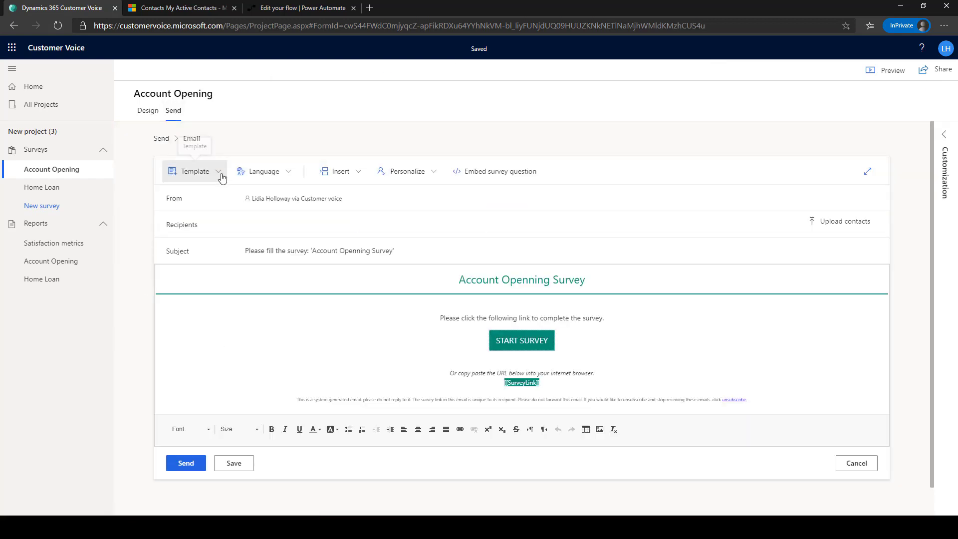
left_click(219, 173)
left_click(214, 210)
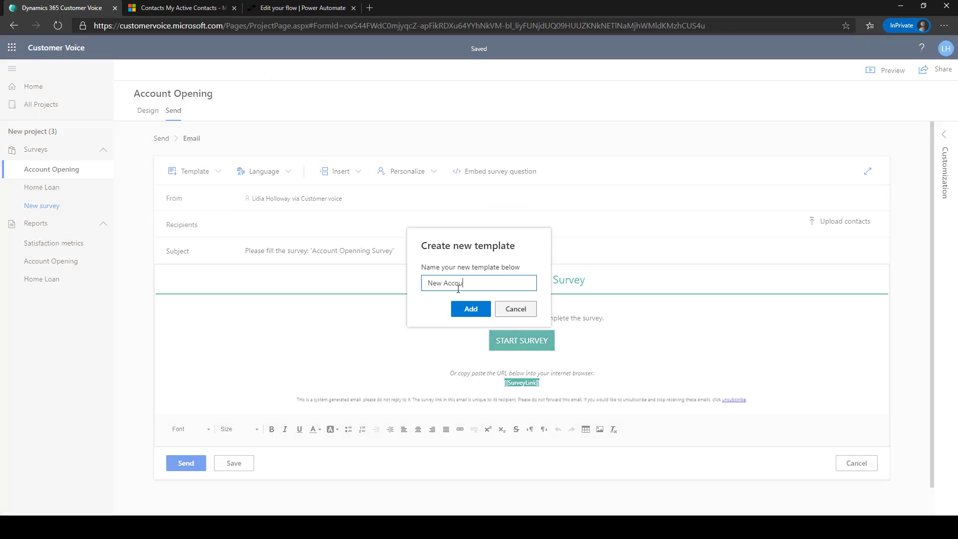
left_click(471, 310)
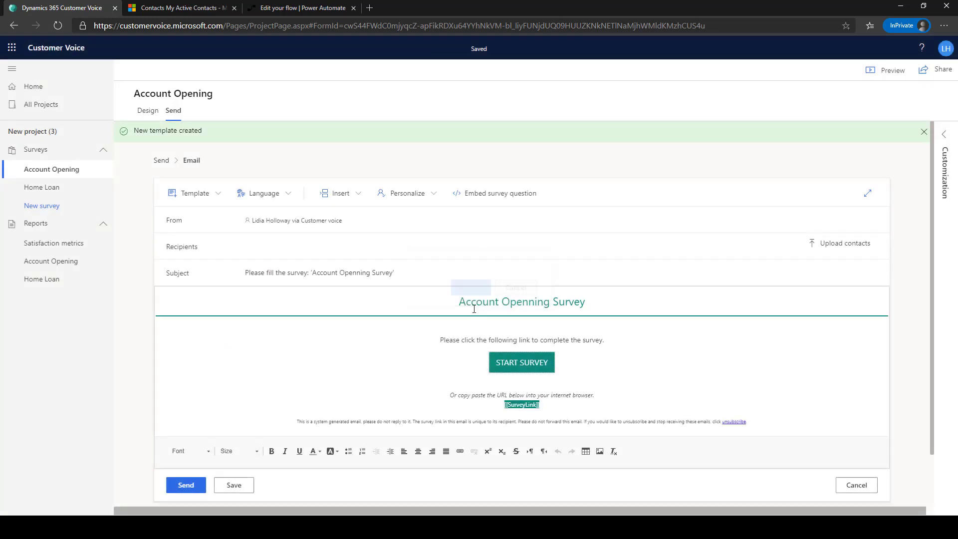
- Embed the recommendation question below a 'Hi [[FirstName]] [[LastName]]' greeting and save the template
left_click(496, 194)
left_click(382, 354)
key("Return")
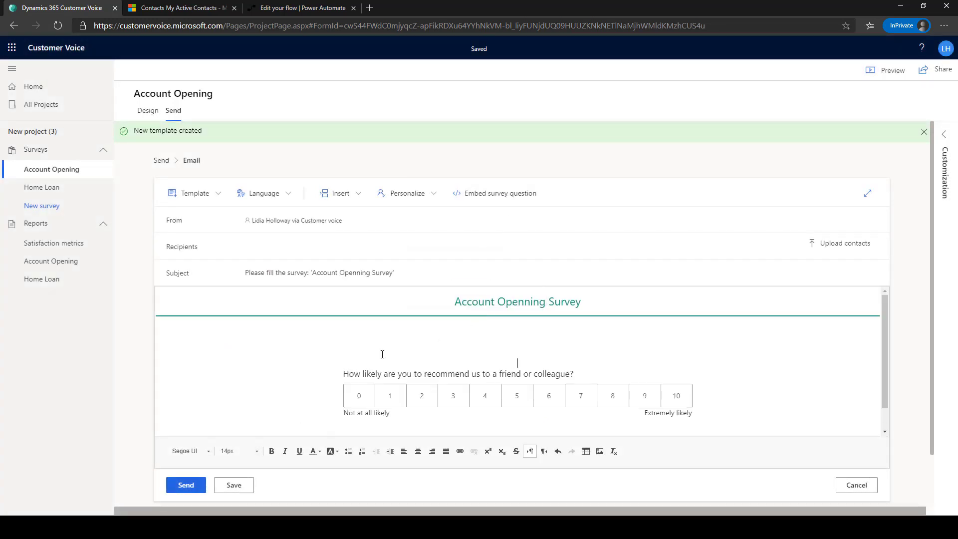
type("Hi")
left_click(407, 193)
left_click(419, 229)
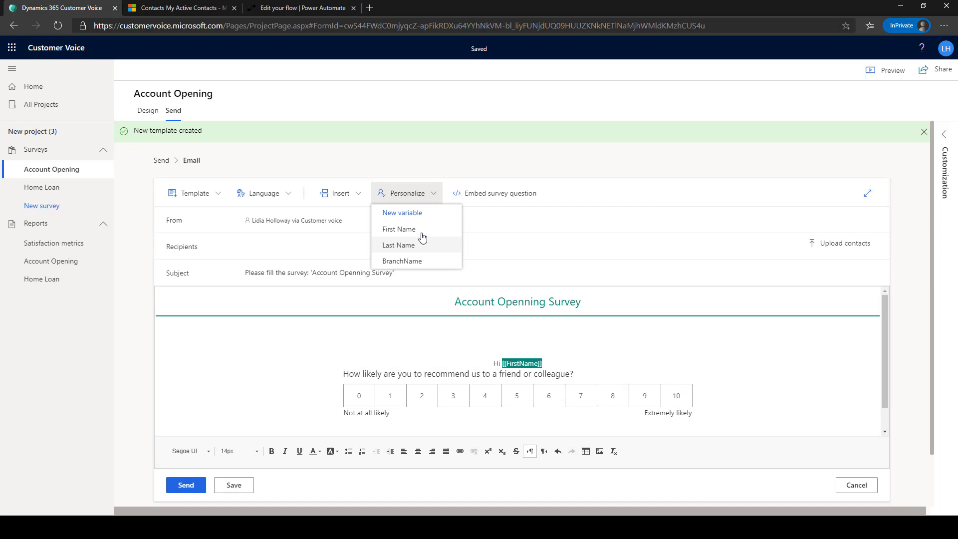
left_click(415, 245)
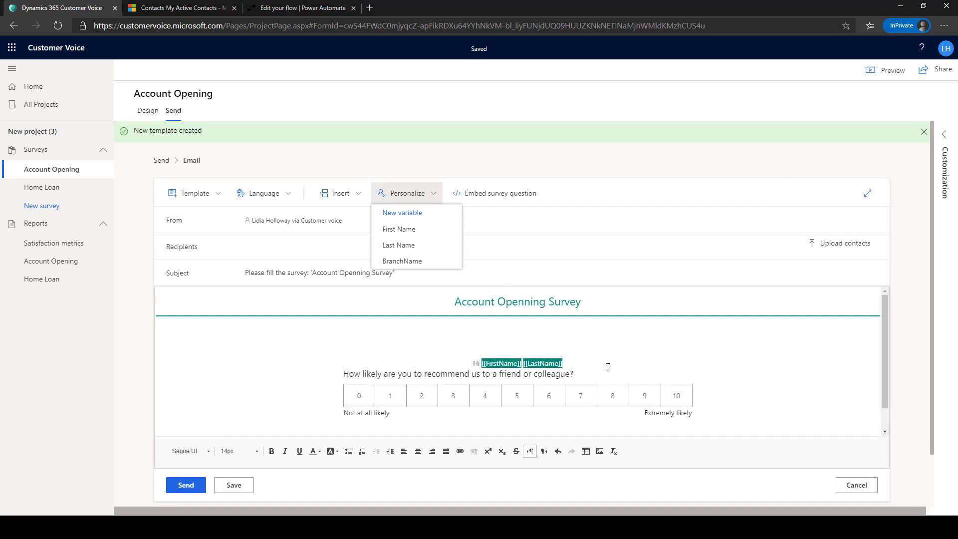
key("Return")
scroll(399, 406, "down", 2)
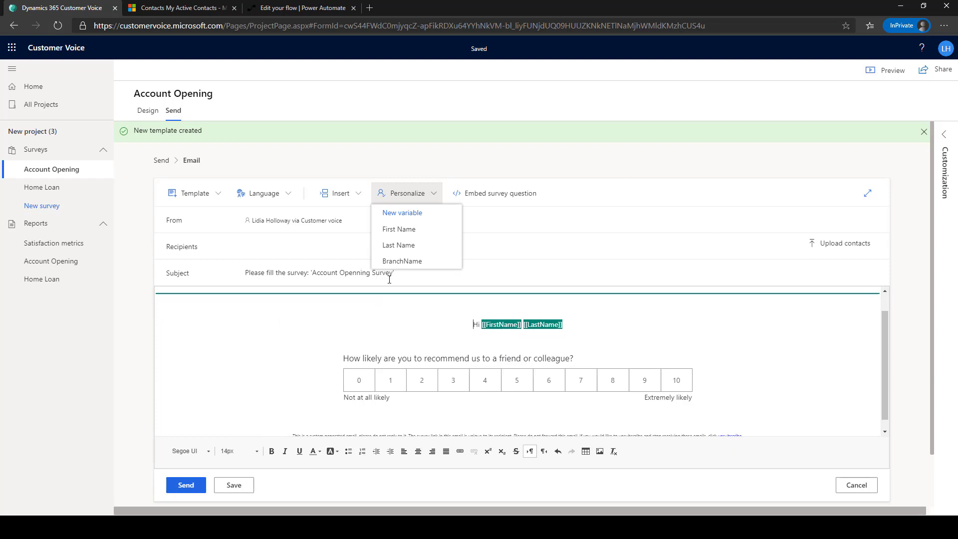
left_click(234, 485)
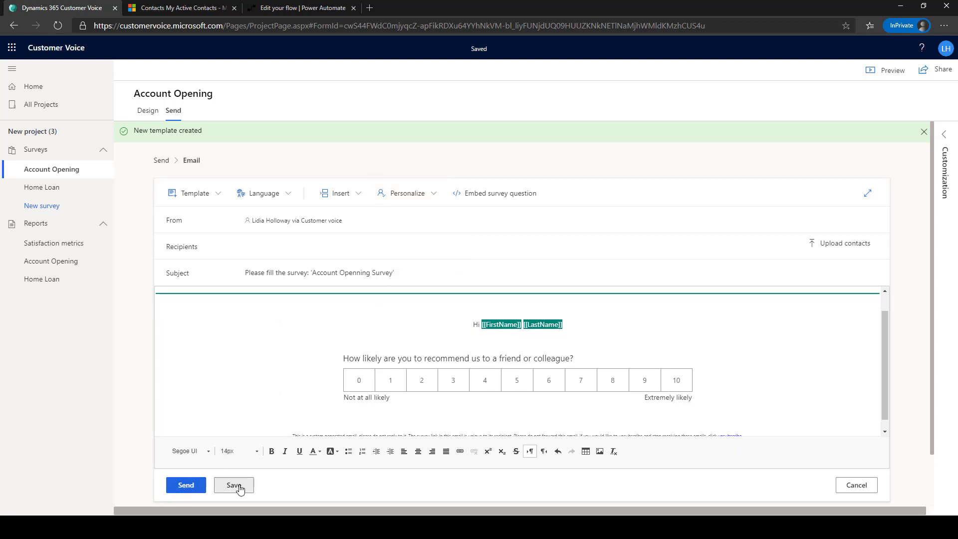
left_click(161, 160)
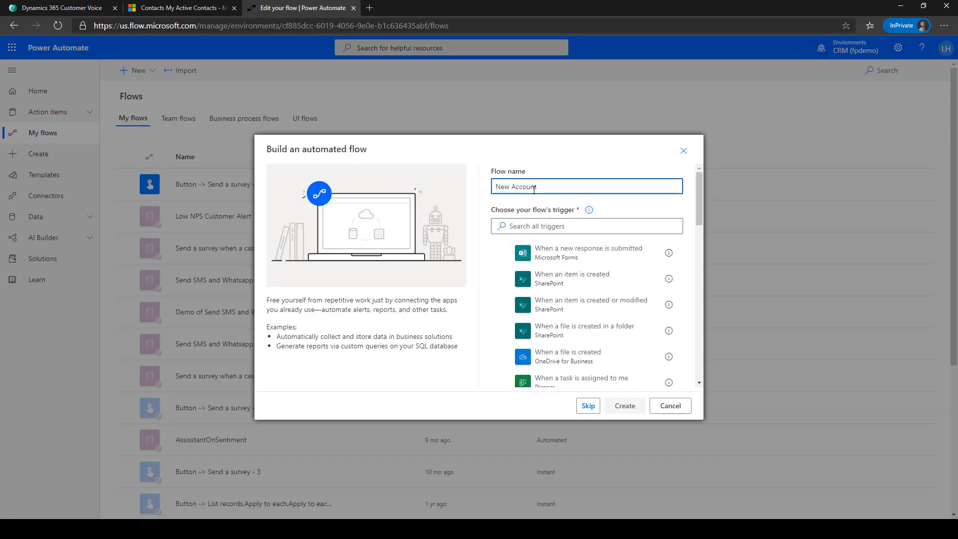
- Create the 'New Account Opening' flow with the Common Data Service 'When a record is created' trigger
type("Opening")
left_click(574, 225)
type("common")
left_click(591, 331)
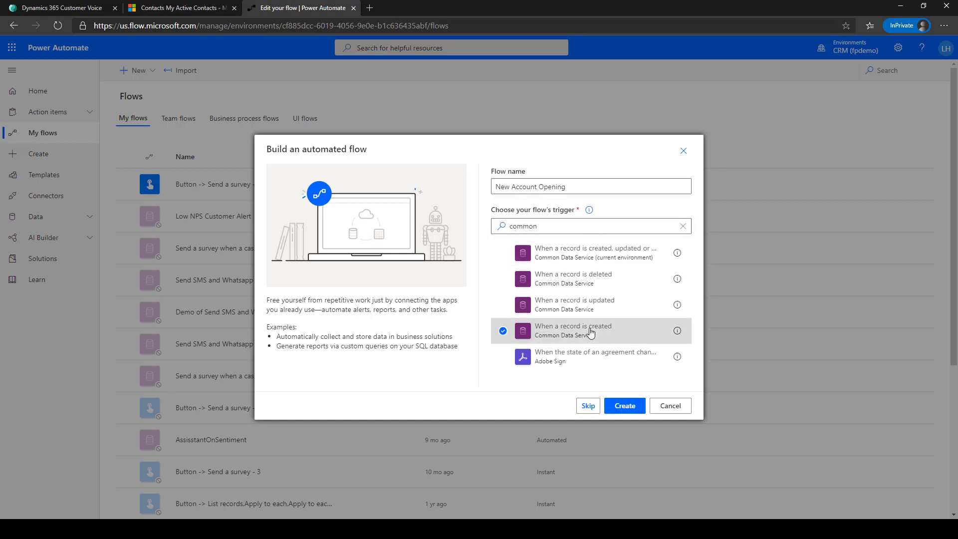
left_click(625, 405)
- Set the trigger to Contacts in the current environment with Organization scope, then add a Common Data Service step
left_click(649, 122)
left_click(641, 136)
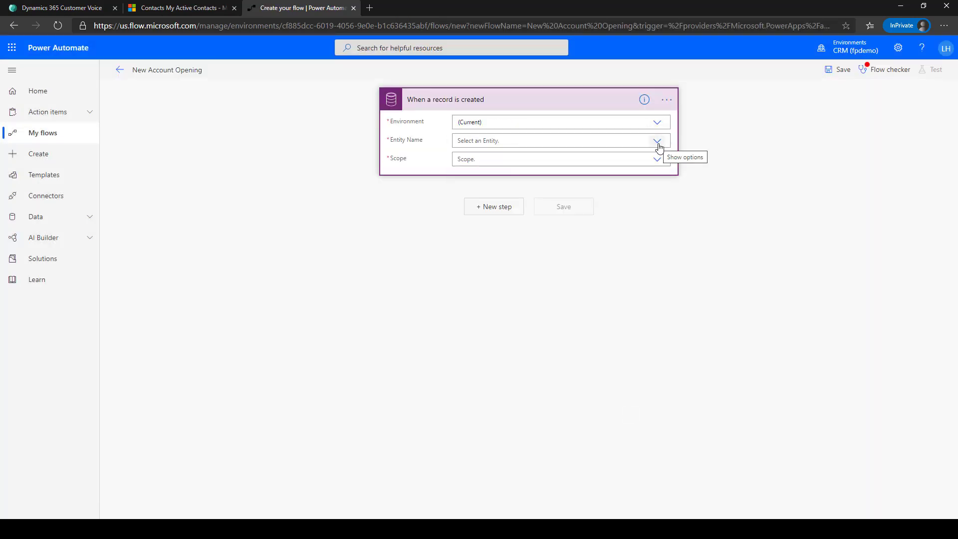
left_click(658, 145)
type("Contact")
left_click(612, 180)
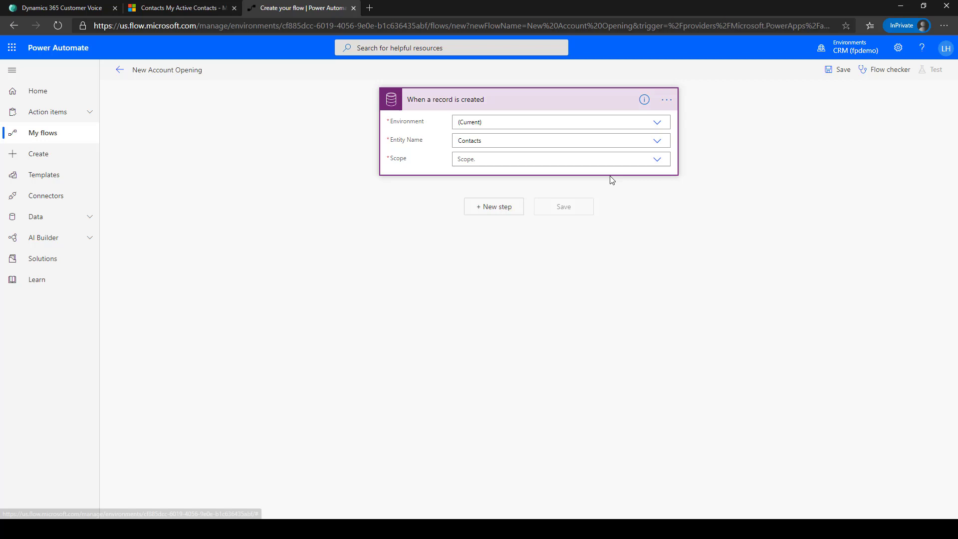
left_click(636, 159)
type("Org")
left_click(588, 173)
left_click(497, 207)
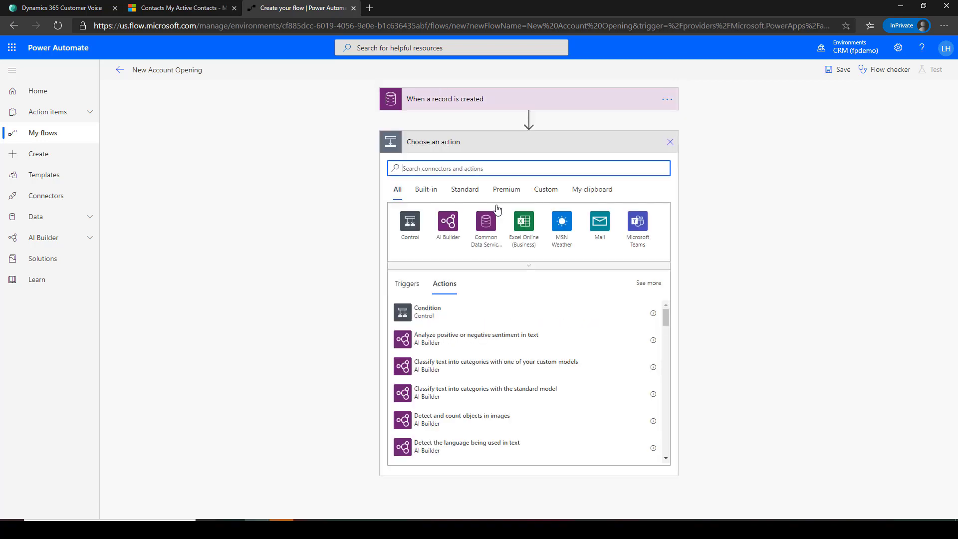
type("Common")
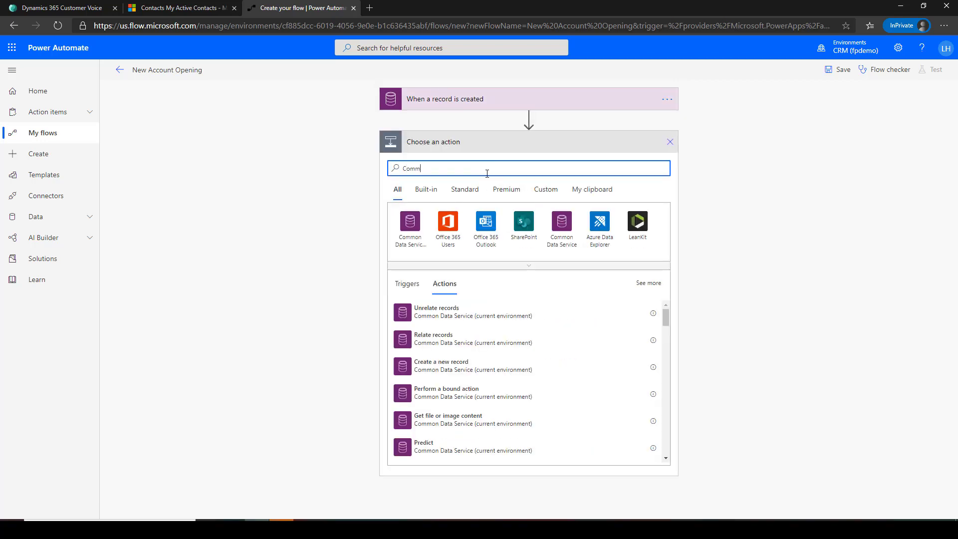
left_click(562, 222)
- Add a Get record step fetching the Branches record identified by the contact's Branch
left_click(424, 244)
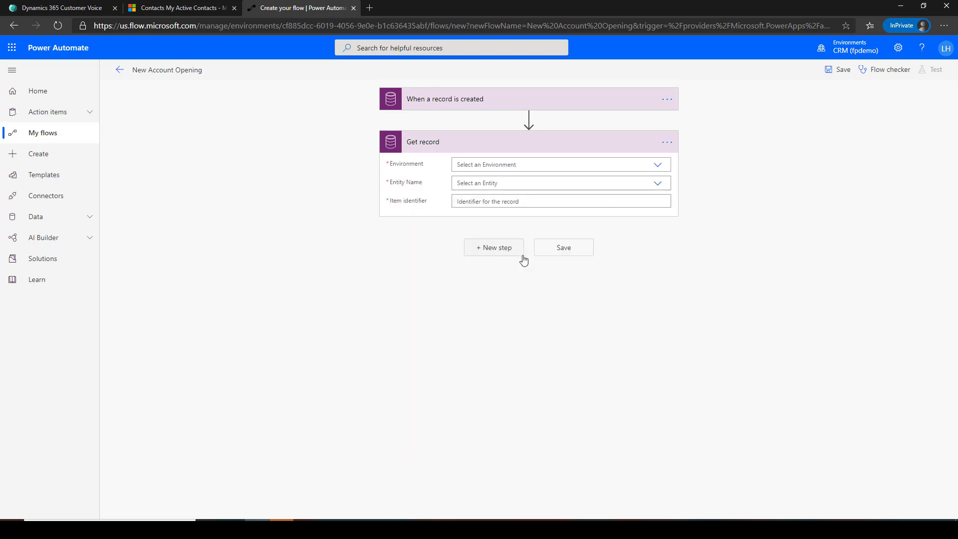
left_click(589, 167)
left_click(591, 179)
left_click(593, 184)
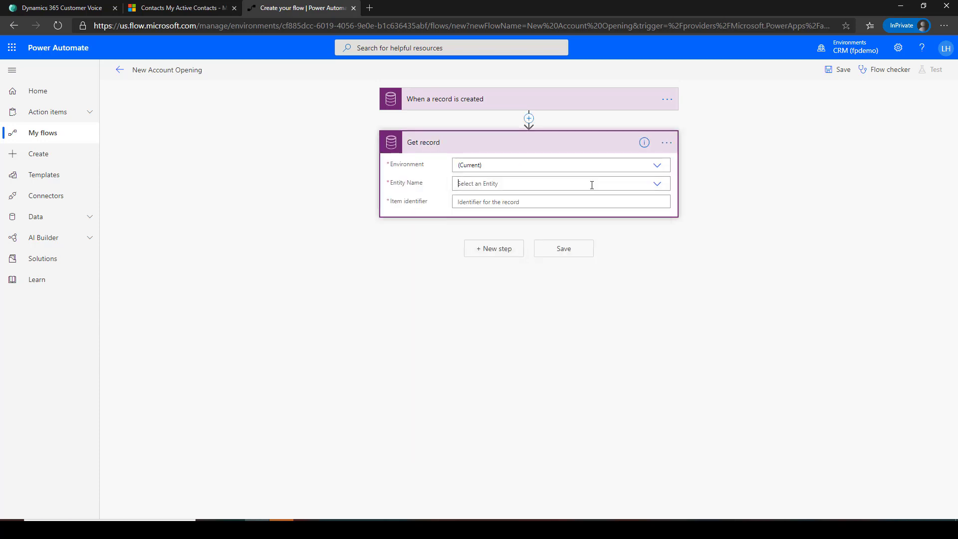
type("Brnac")
key("BackSpace")
key("BackSpace")
key("BackSpace")
left_click(511, 197)
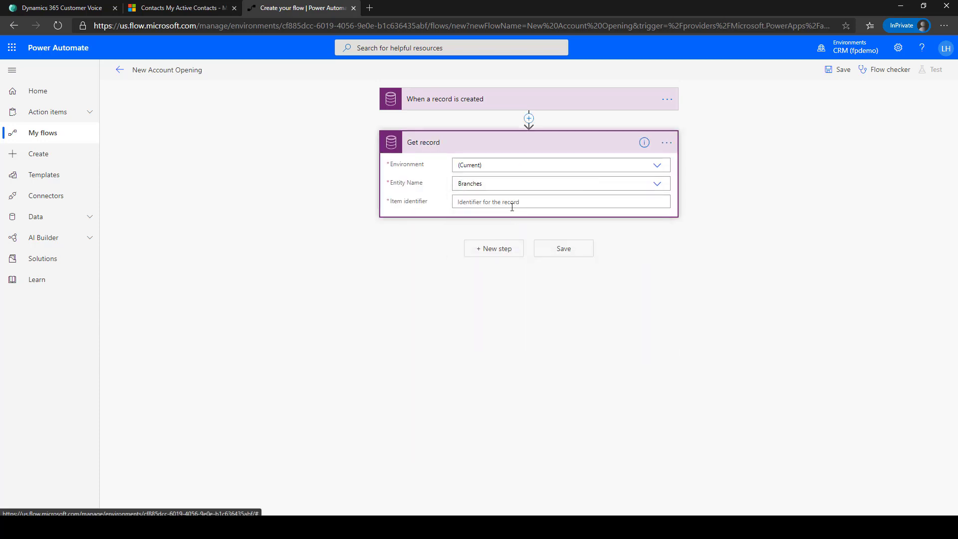
left_click(512, 202)
left_click(744, 278)
type("brancv")
key("BackSpace")
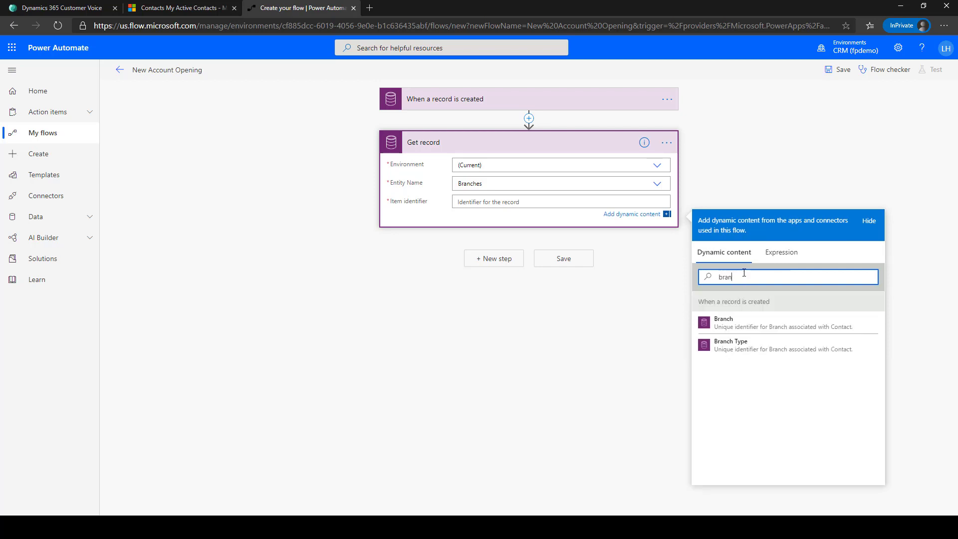
left_click(734, 323)
- Add a Send a survey step to the contact's Email with Account Openning Survey [CRM] and the New Account Opening template
left_click(510, 266)
left_click(451, 293)
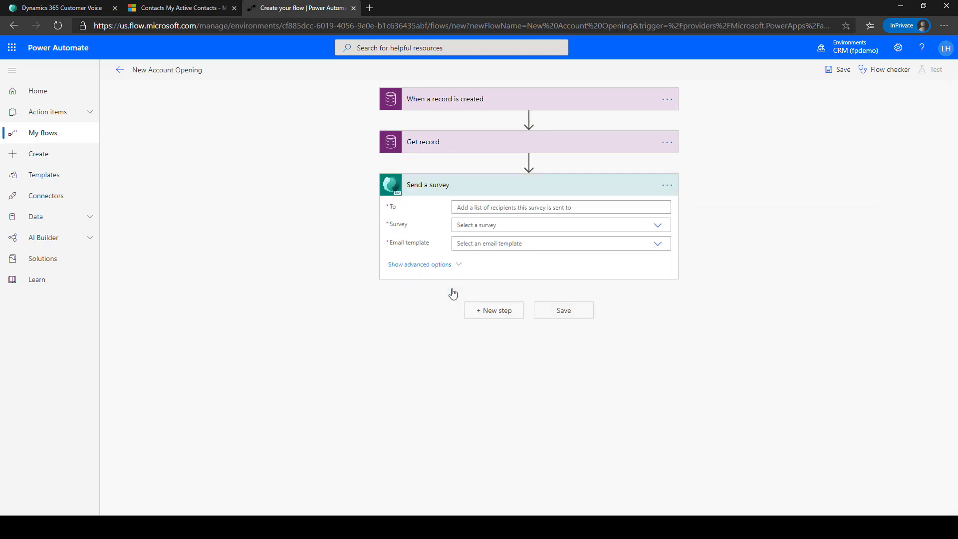
left_click(601, 207)
left_click(744, 283)
type("email")
left_click(722, 326)
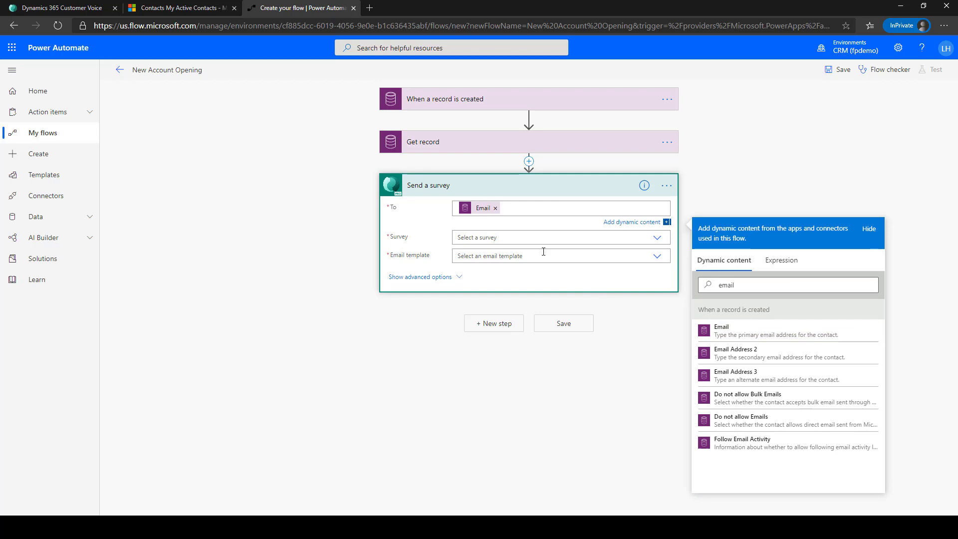
left_click(657, 235)
left_click(627, 242)
left_click(614, 245)
type("New")
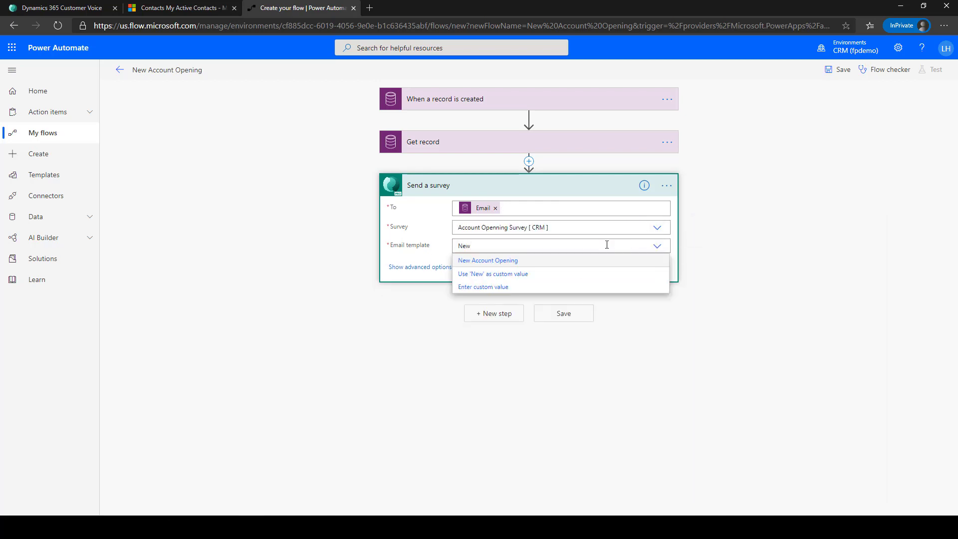
left_click(499, 259)
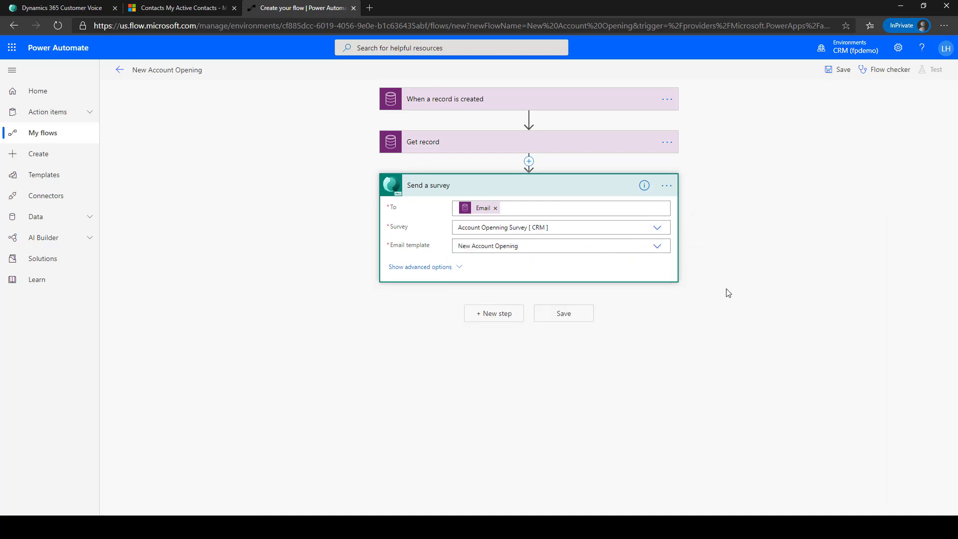
- Map first name, last name and BranchName to the contact's names and branch Name, then save
left_click(458, 267)
left_click(479, 300)
left_click(729, 374)
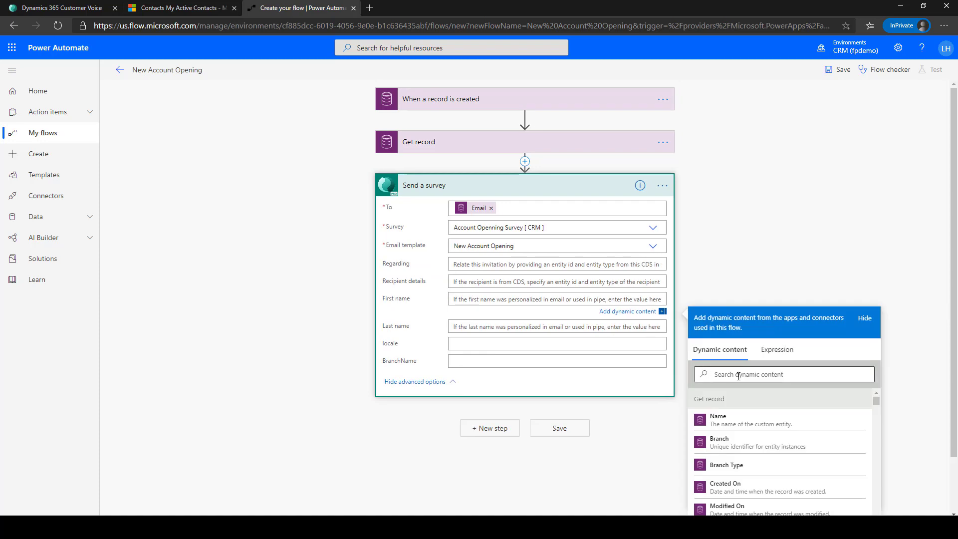
type("first")
left_click(724, 486)
left_click(729, 394)
type("last")
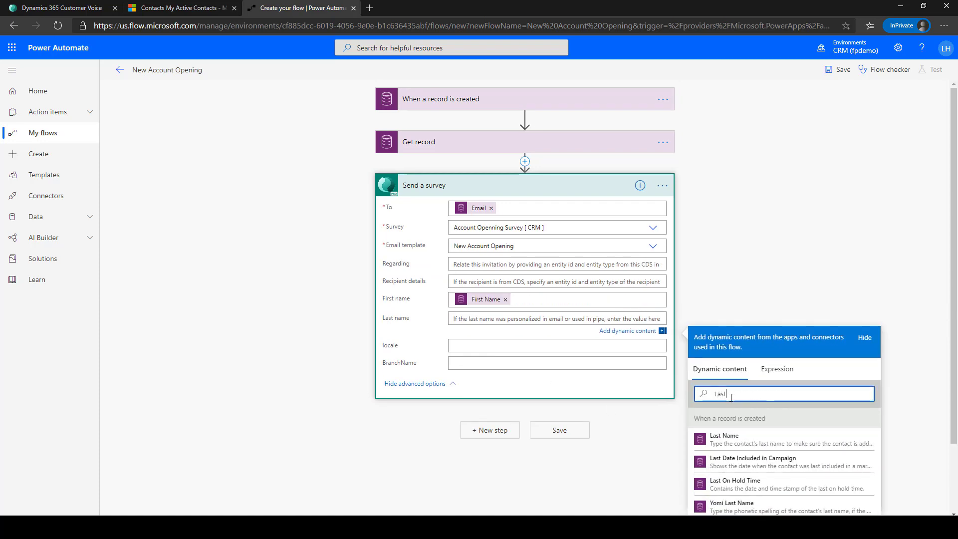
left_click(726, 488)
left_click(733, 449)
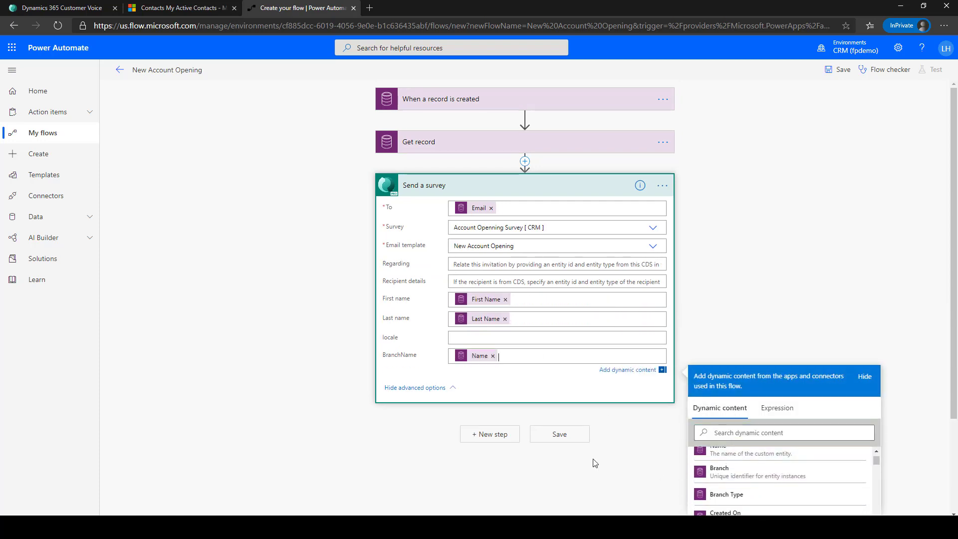
left_click(578, 434)
- Open a new contact form and enter the contact's first and last name
left_click(119, 70)
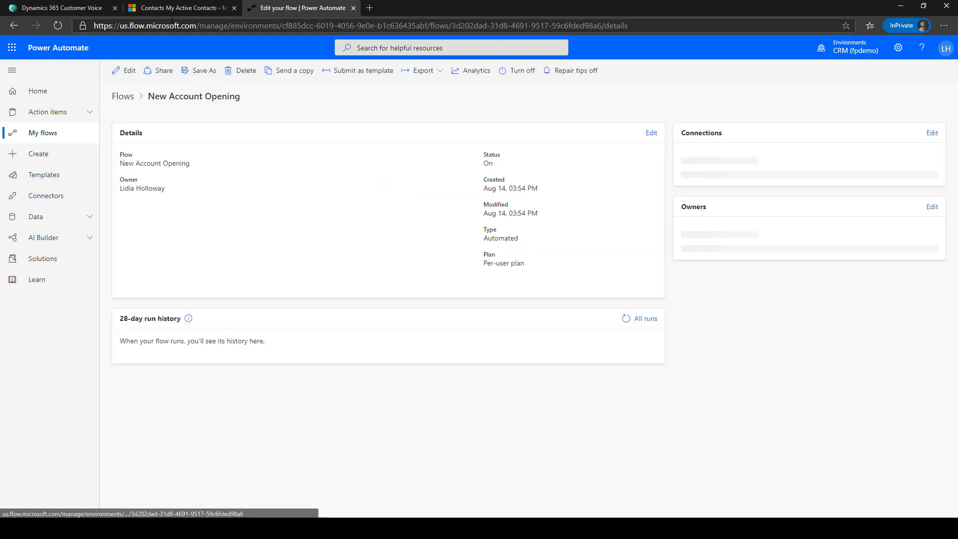
left_click(180, 7)
double_click(461, 230)
left_click(230, 175)
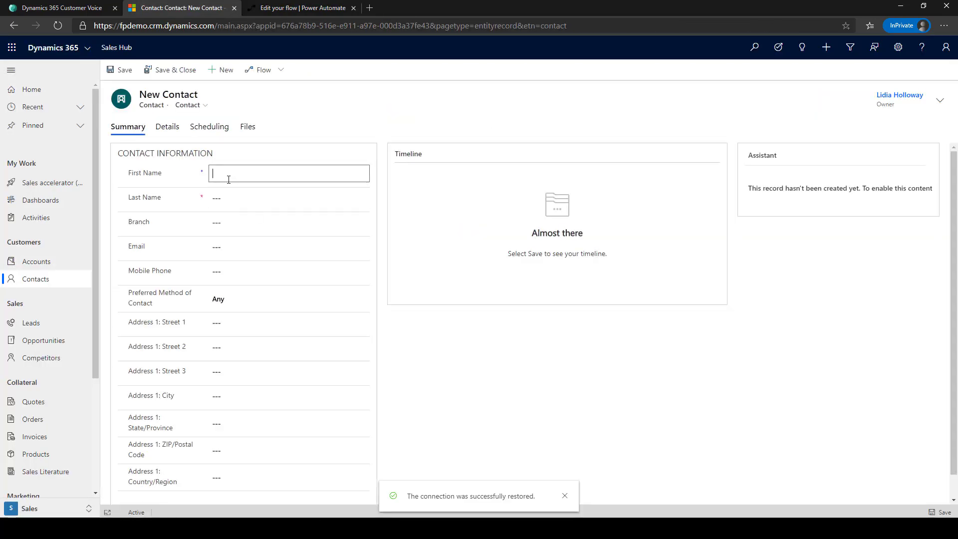
type("Alex")
key("Tab")
type("Wi")
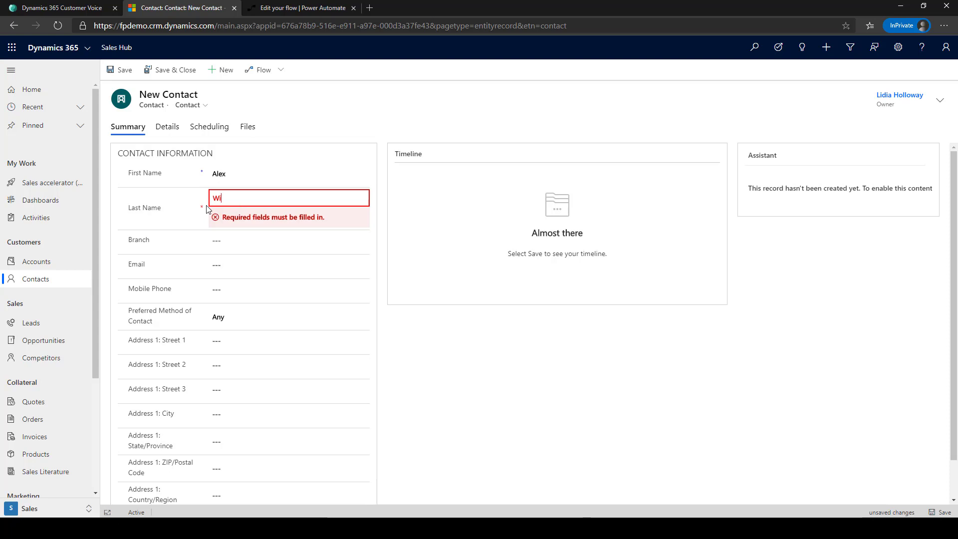
- Set the branch to Seattle, enter the contact's e-mail address, and save and close
left_click(293, 241)
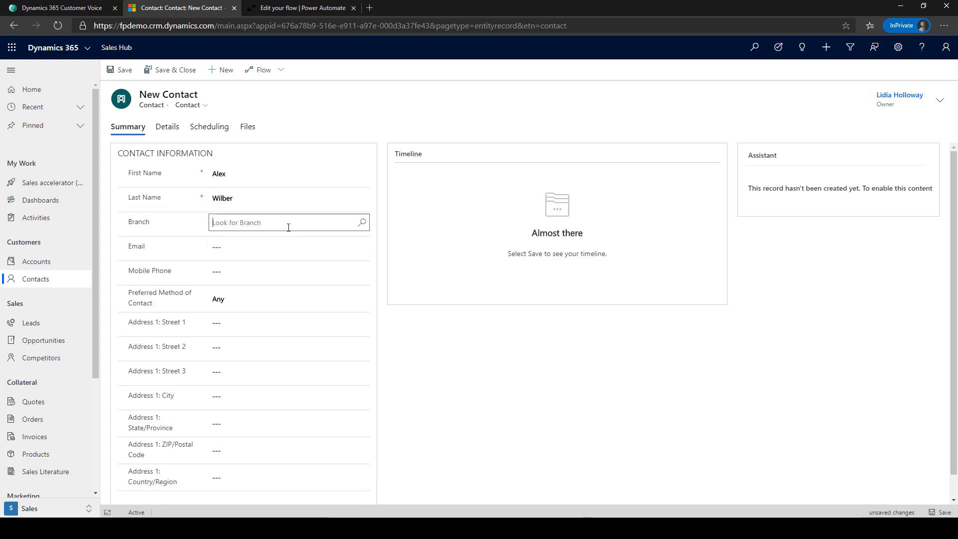
type("Sea")
left_click(256, 264)
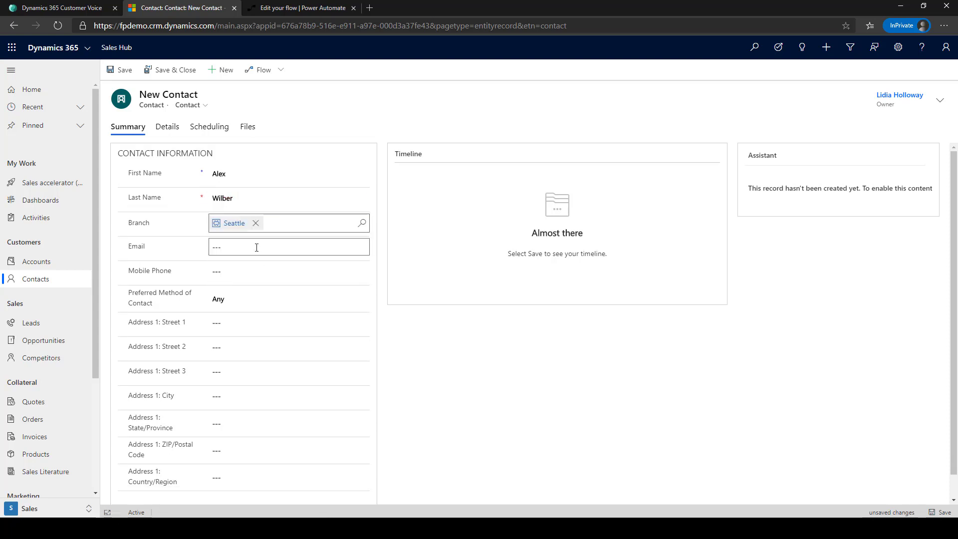
left_click(257, 244)
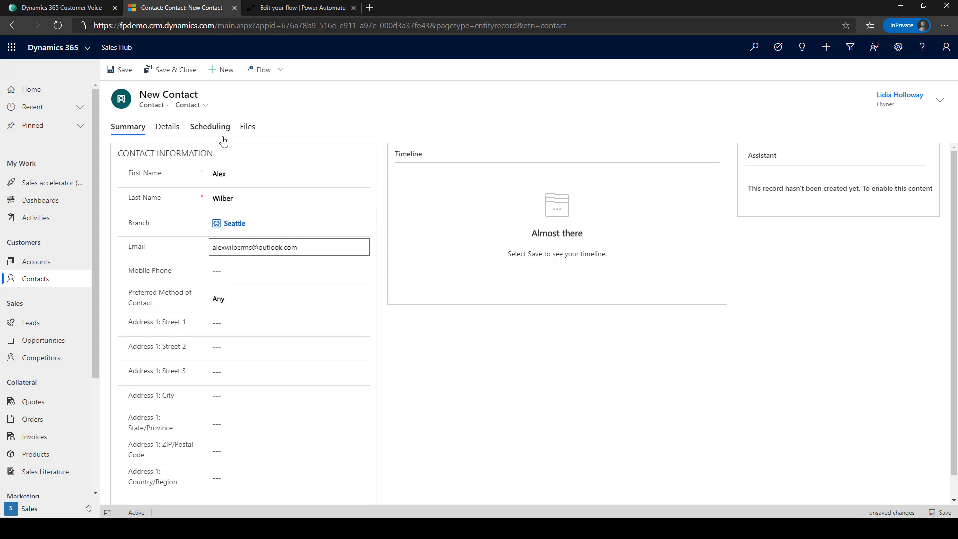
left_click(165, 71)
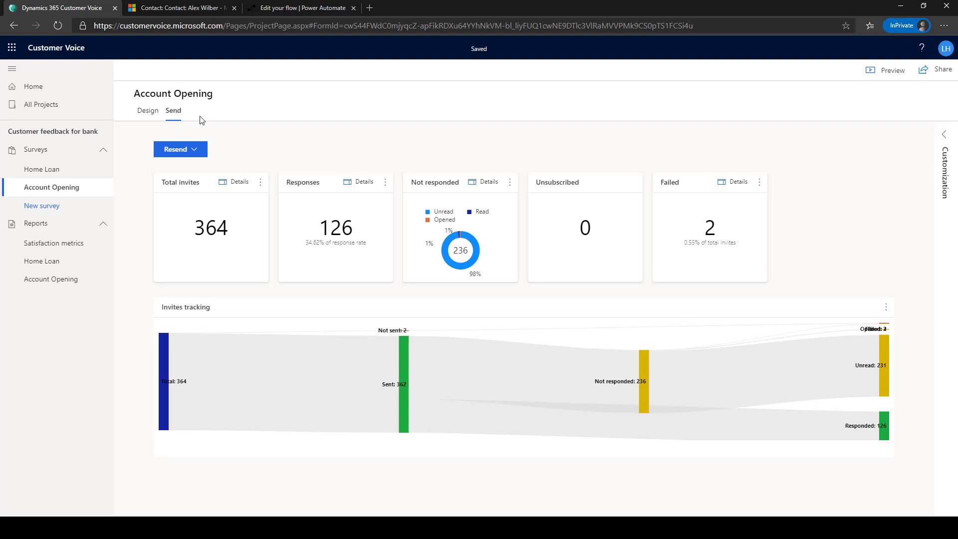
- Open the Account Opening survey report, then its Satisfaction metrics dashboard
left_click(68, 280)
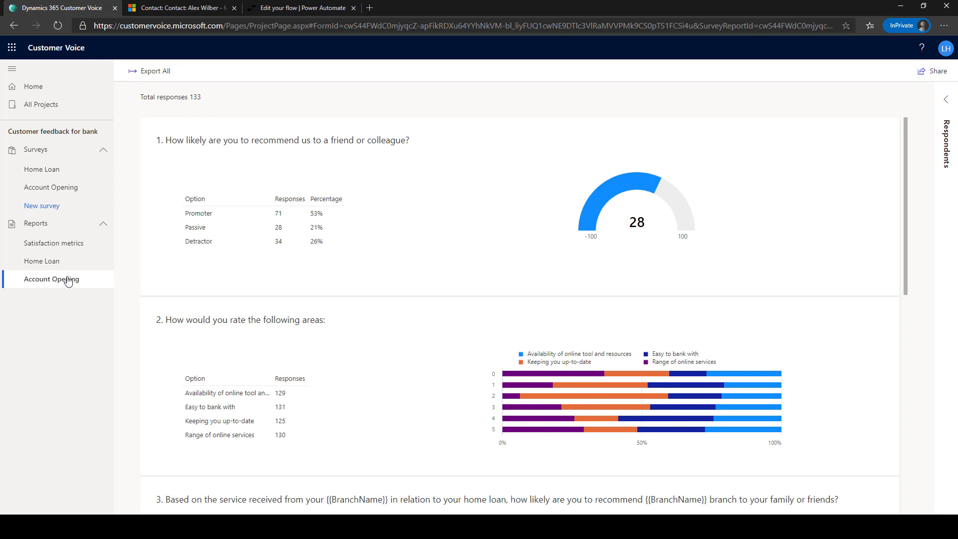
left_click(61, 245)
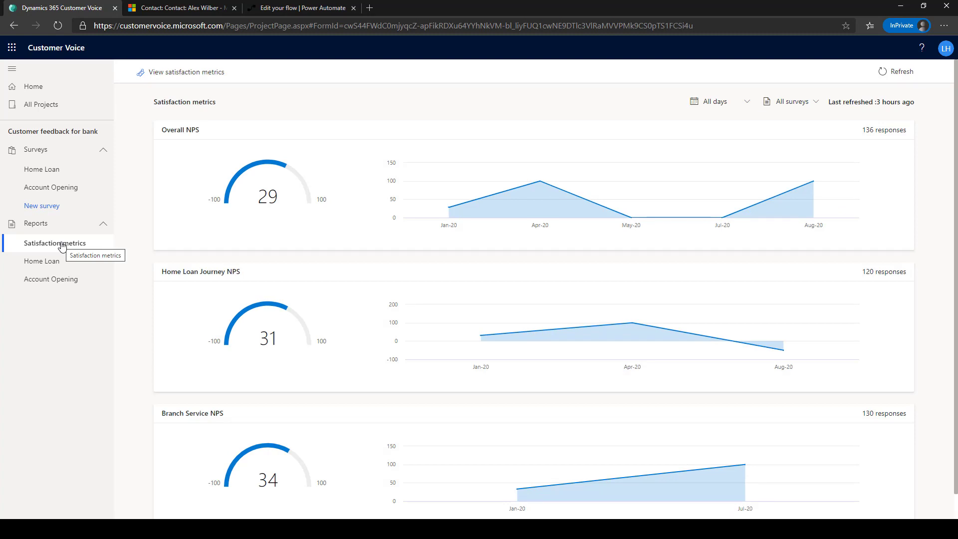
- Apply a custom date range of 1/1/2020 to 1/31/2020 to the satisfaction metrics
left_click(748, 101)
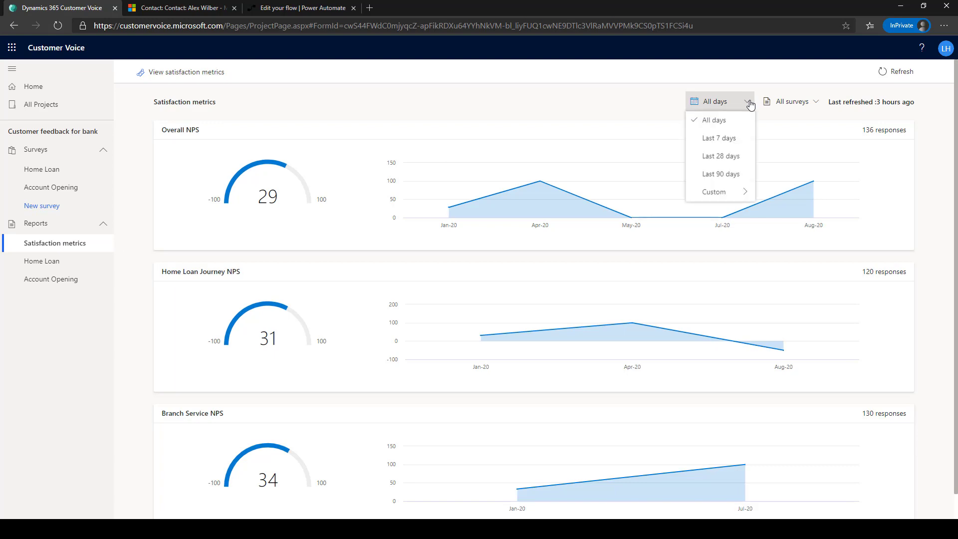
left_click(718, 192)
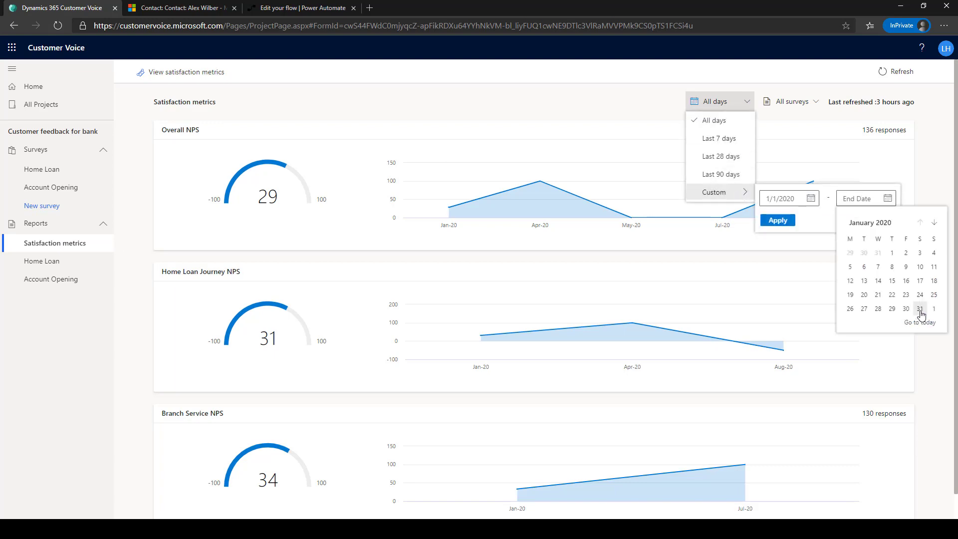
left_click(920, 309)
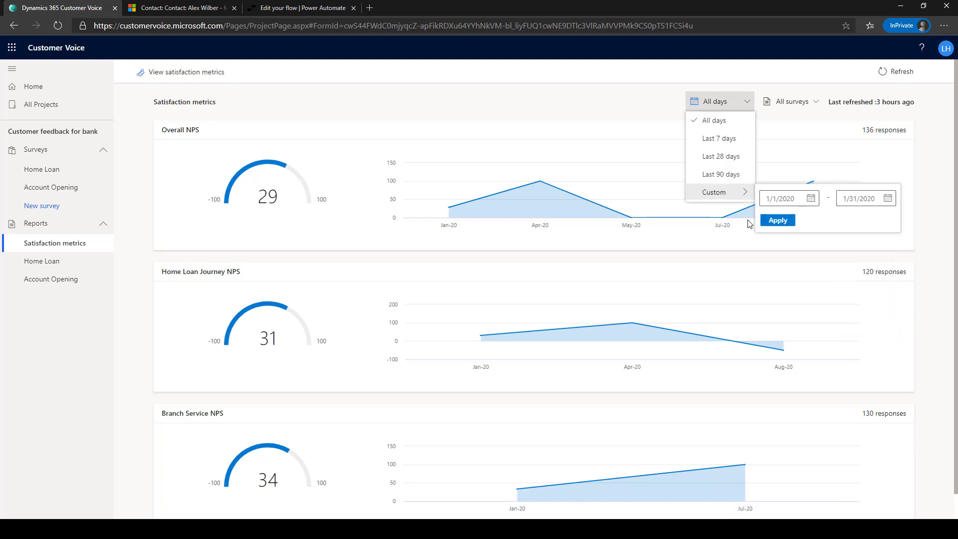
left_click(778, 220)
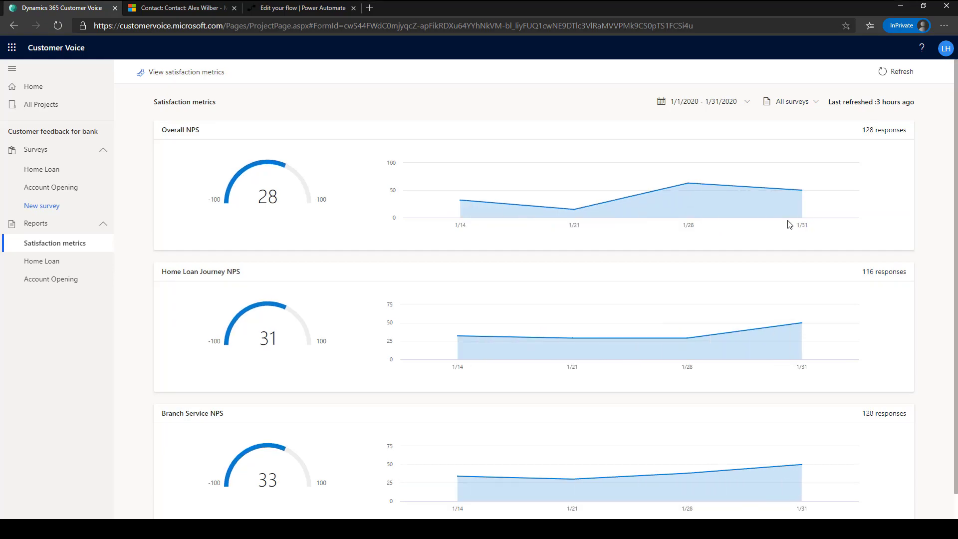
key("alt+Tab")
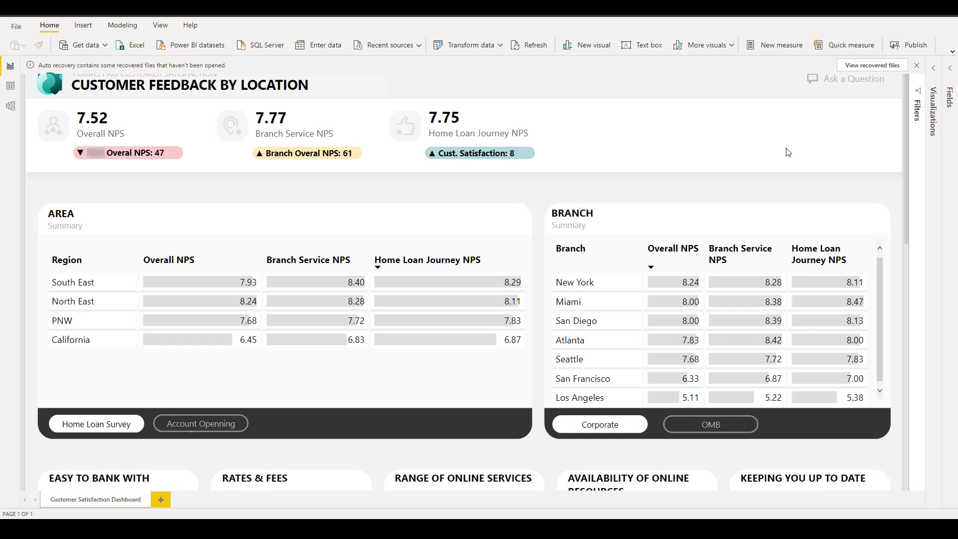
- Cross-filter the report by California, San Francisco, and finally the Seattle branch
left_click(79, 342)
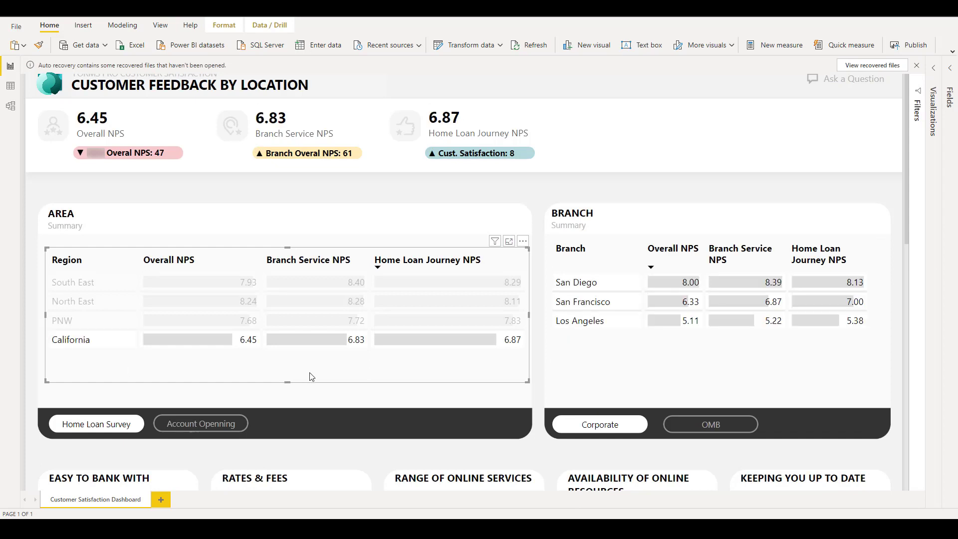
left_click(570, 299)
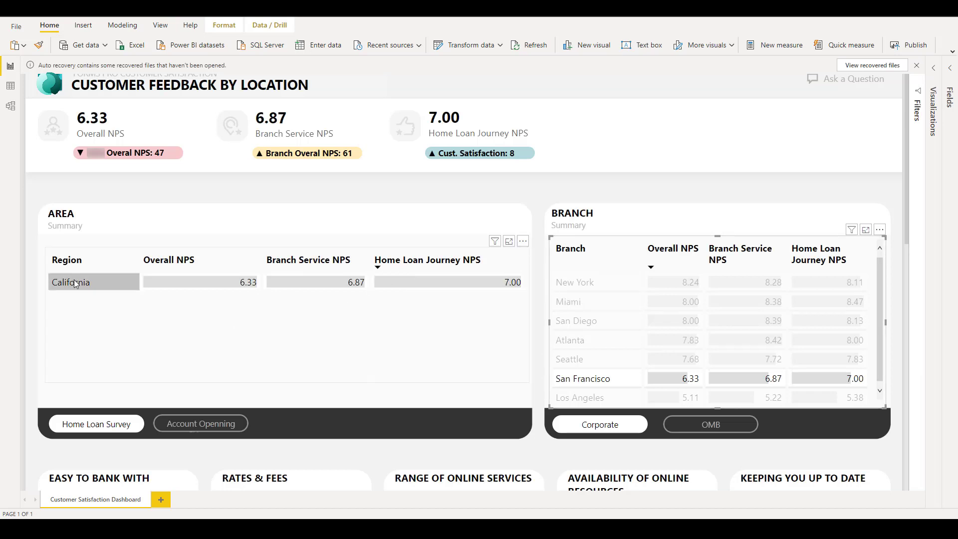
scroll(601, 336, "down", 2)
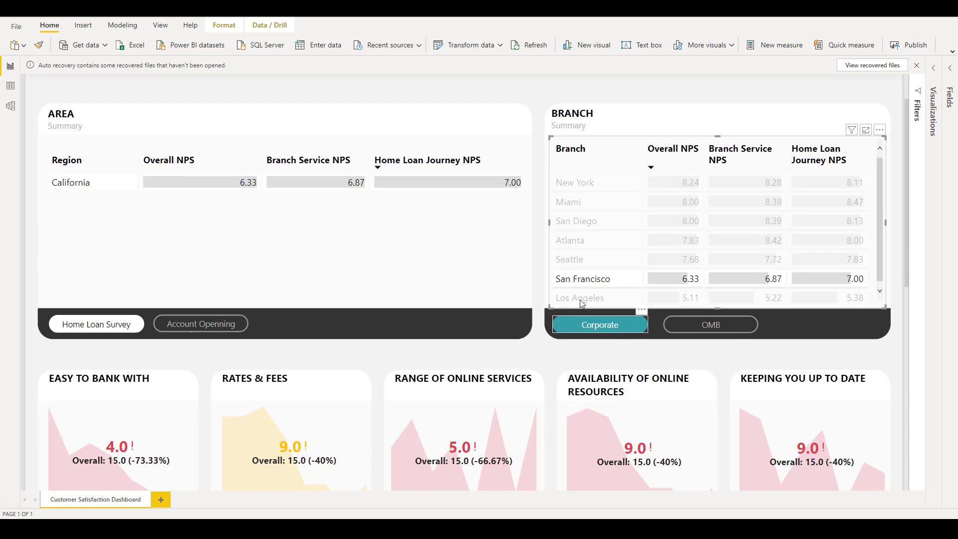
left_click(576, 260)
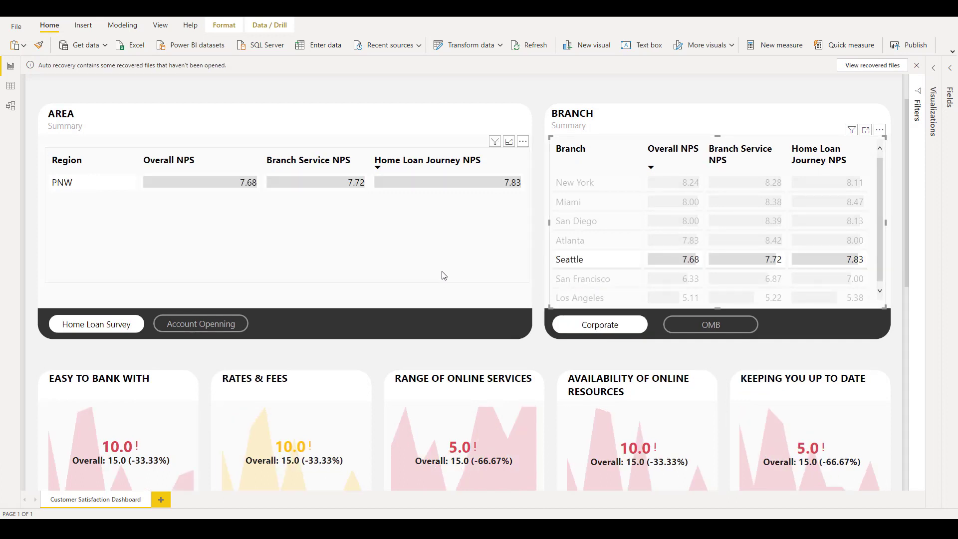
- Scroll down the report to review the Survey Results table rows
scroll(442, 272, "up", 2)
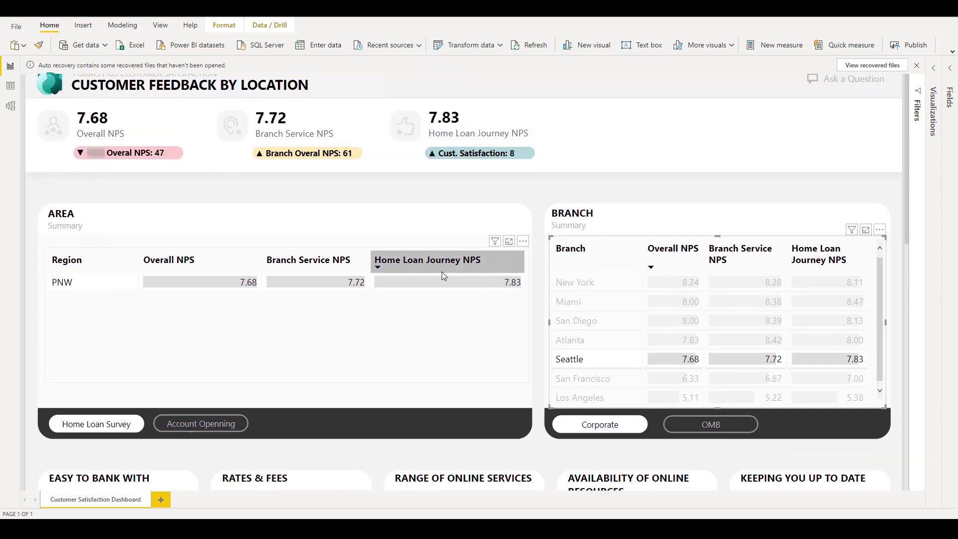
scroll(442, 272, "down", 1)
scroll(442, 273, "down", 2)
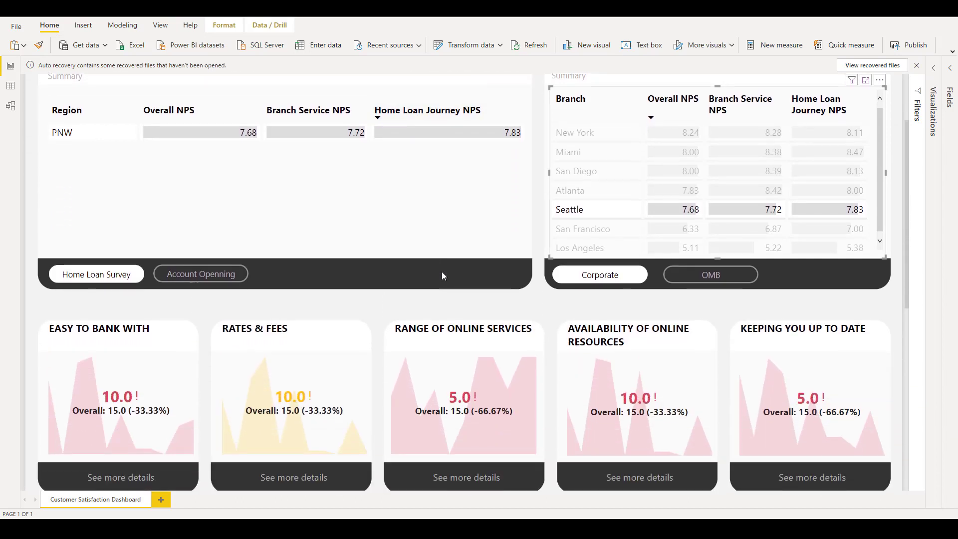
scroll(442, 274, "down", 3)
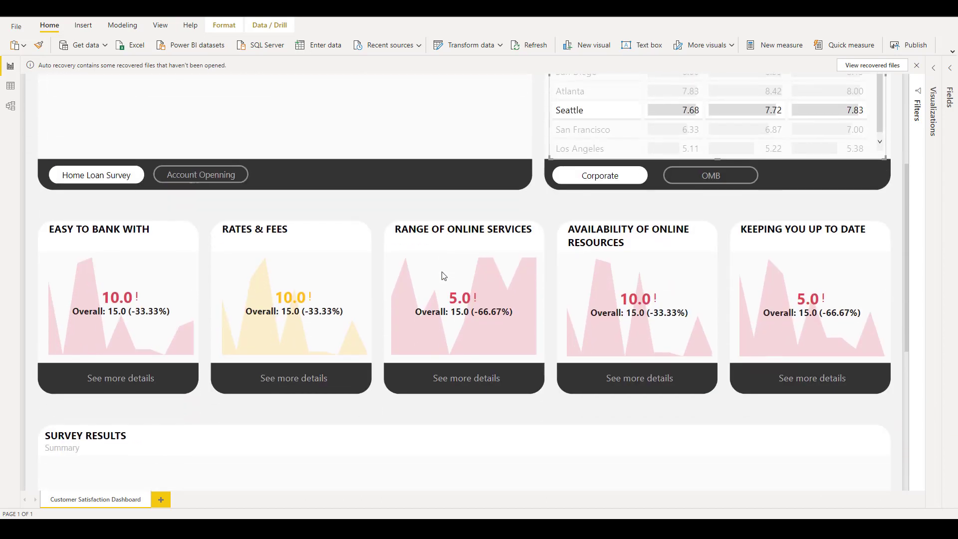
scroll(442, 274, "down", 2)
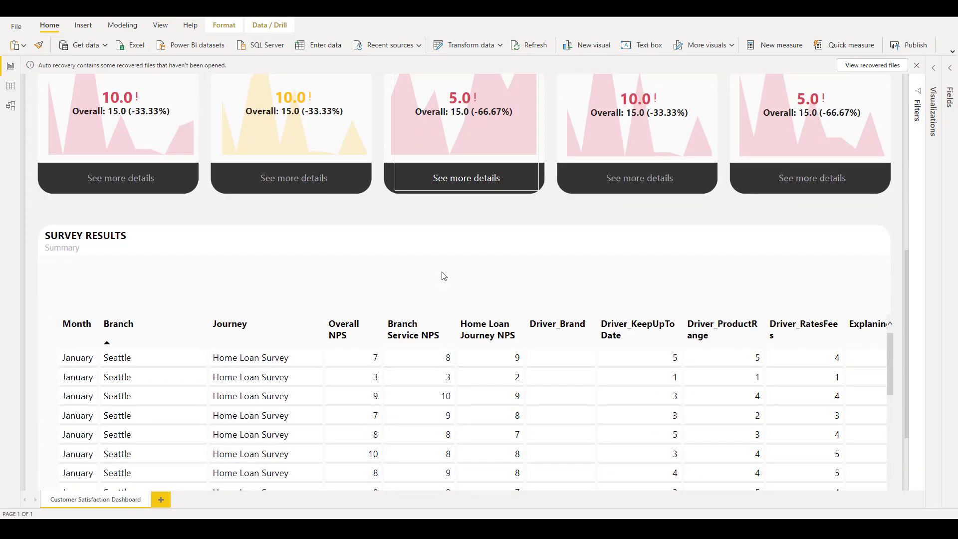
scroll(441, 274, "down", 2)
scroll(442, 276, "down", 1)
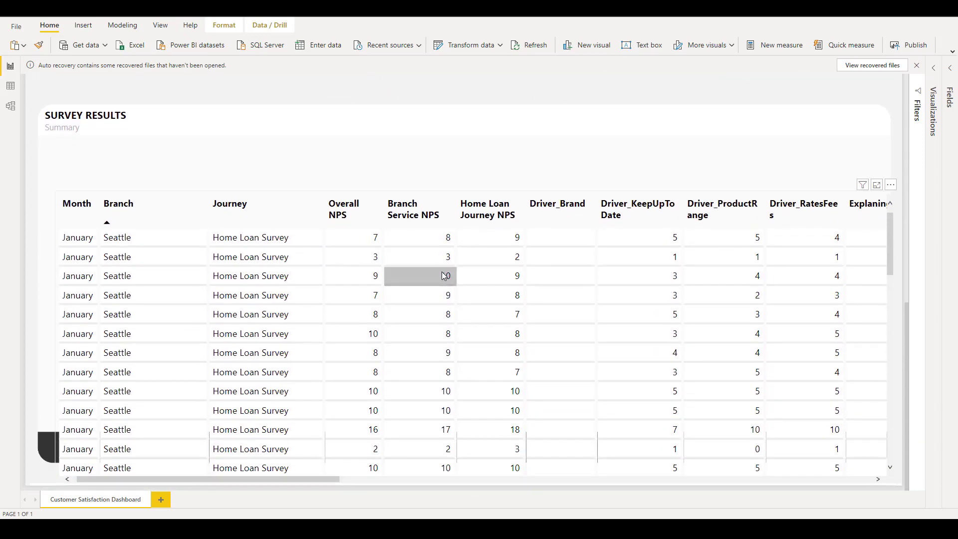